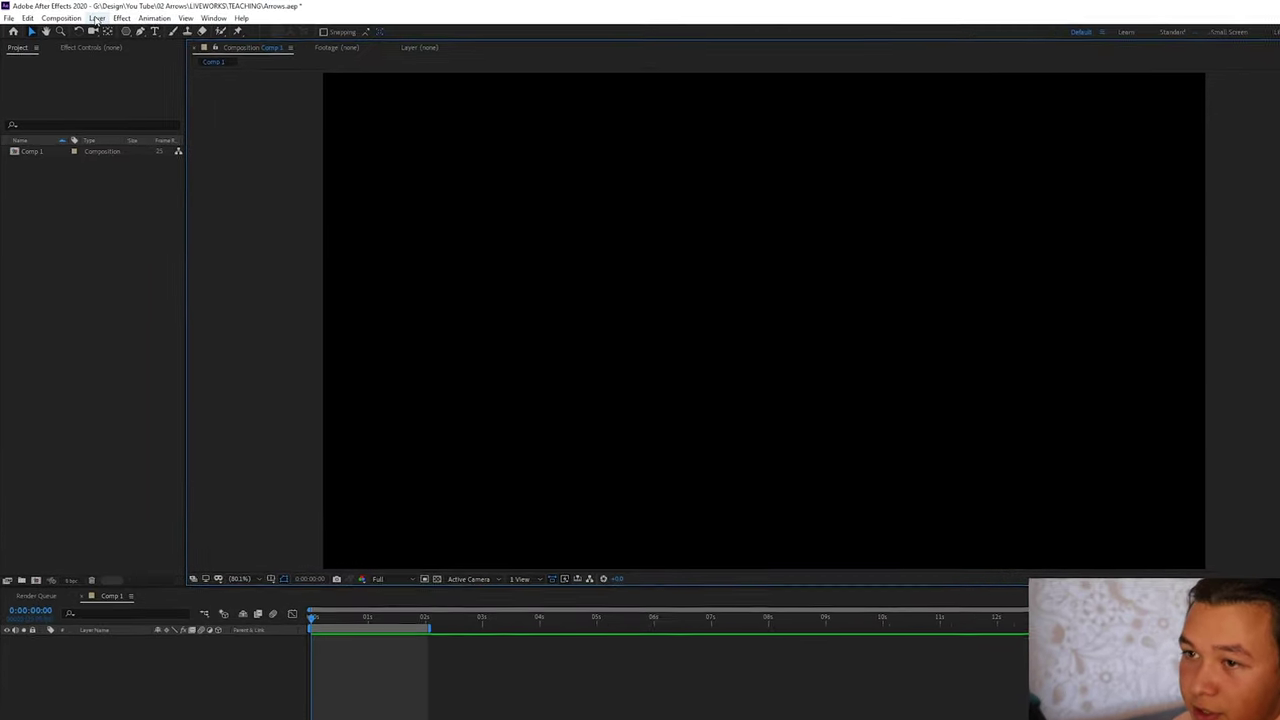
Step: Create a new shape layer and draw a three-point curve with the Pen tool, rising from the frame's lower left to its upper middle-left
left_click(106, 16)
mouse_move(86, 18)
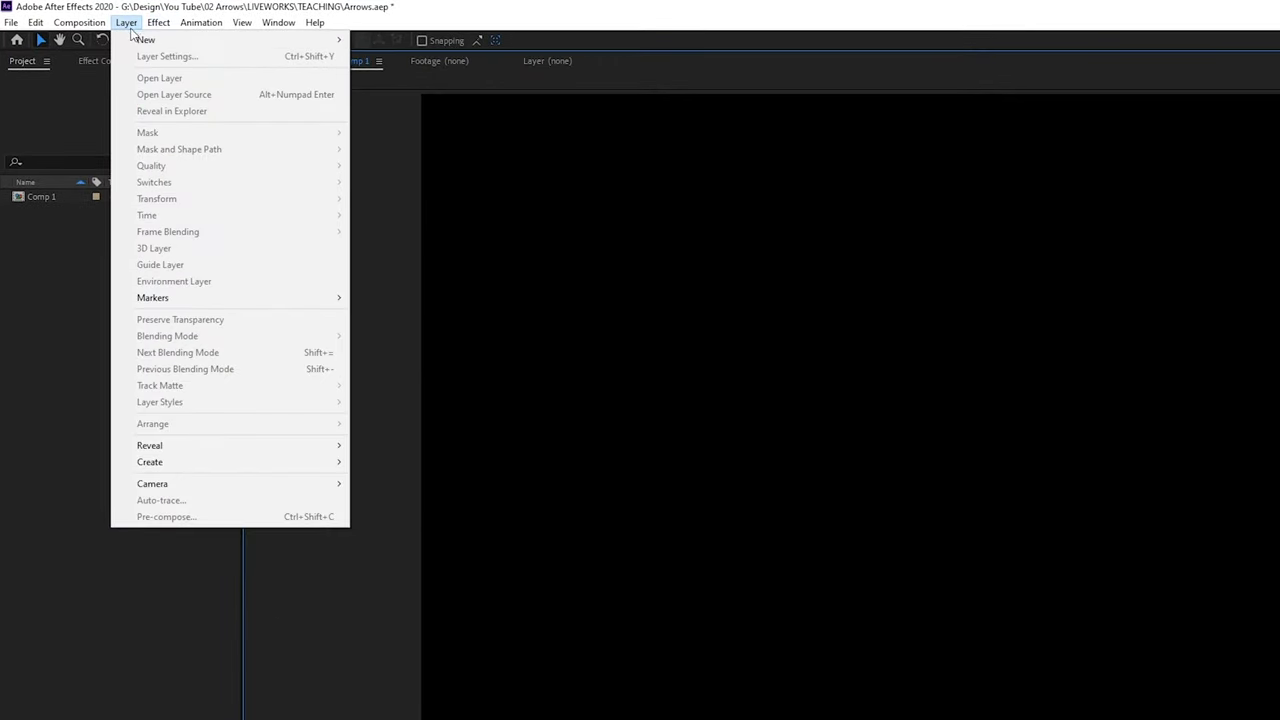
mouse_move(140, 39)
left_click(446, 122)
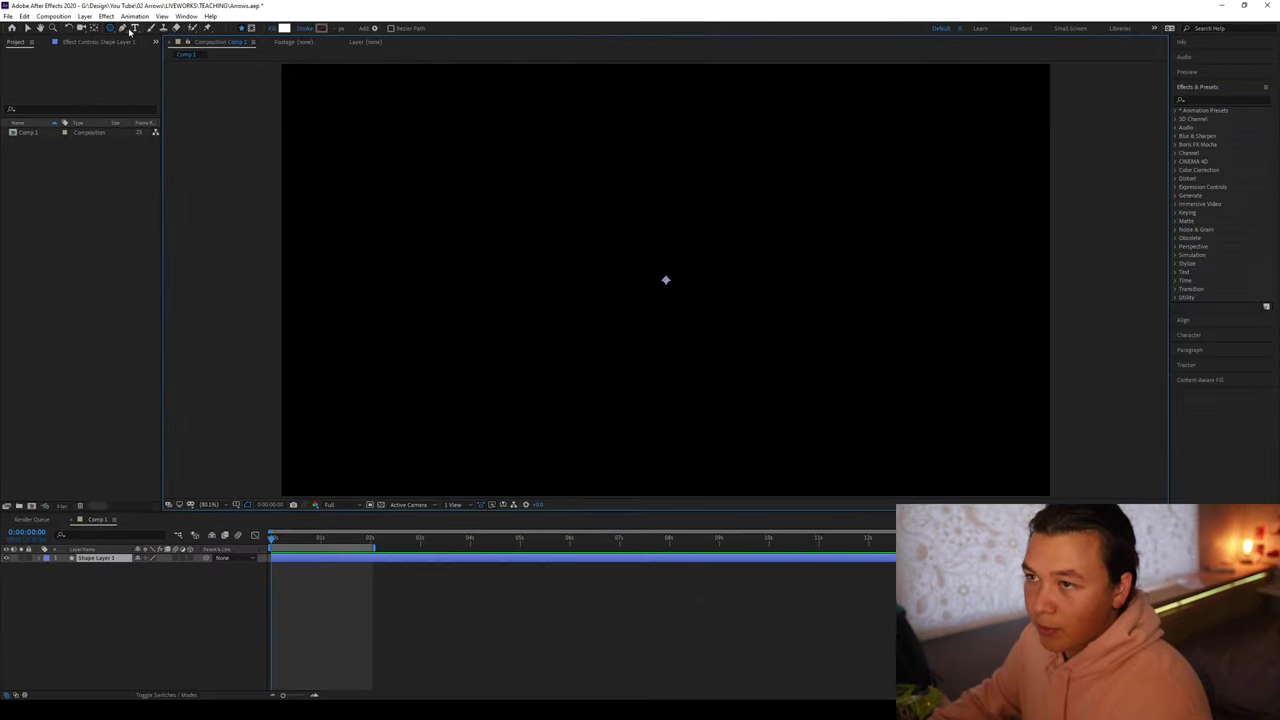
left_click(123, 29)
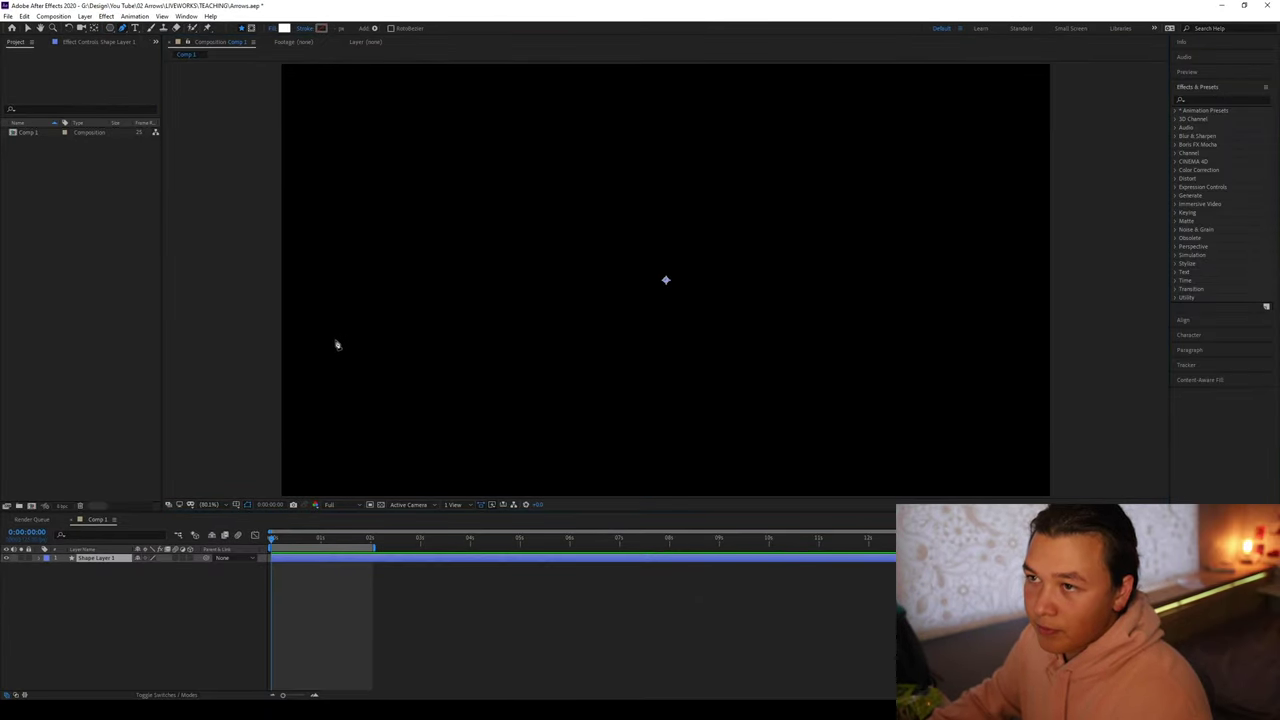
left_click_drag(300, 354, 354, 354)
left_click_drag(466, 315, 489, 247)
left_click_drag(490, 131, 540, 127)
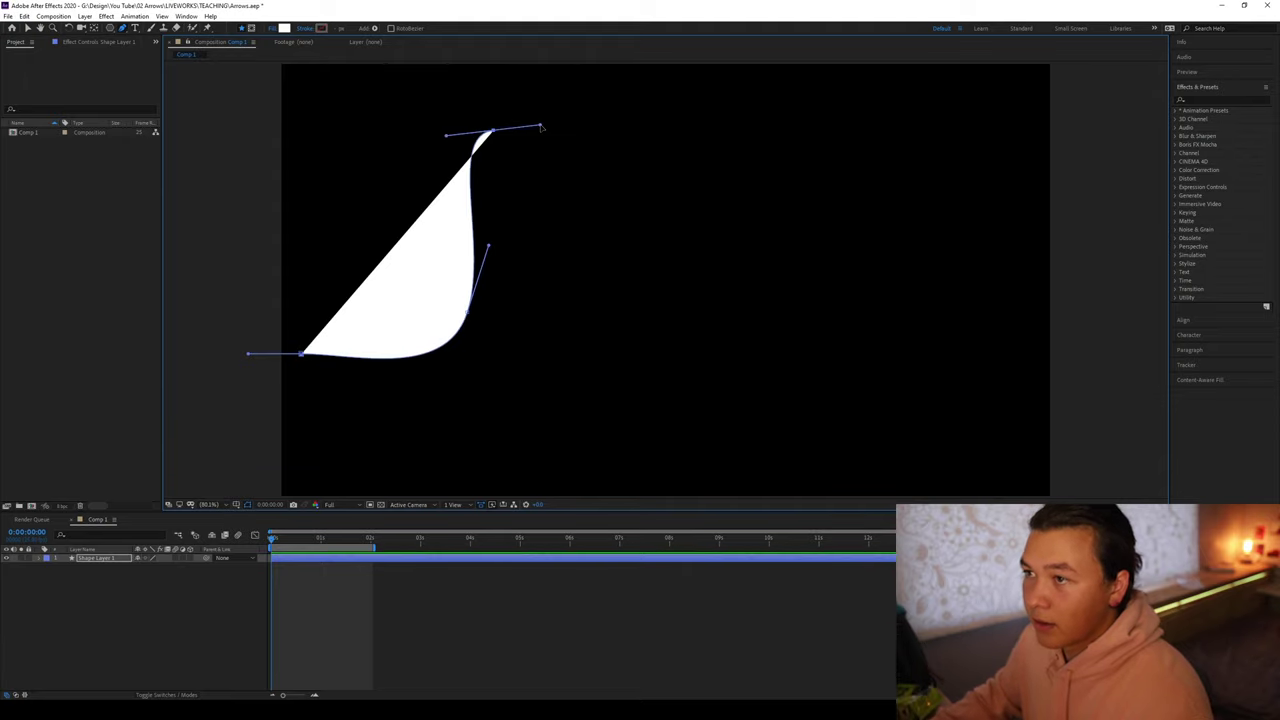
Step: Set the path's fill to None and its stroke to Solid Color
left_click(274, 29)
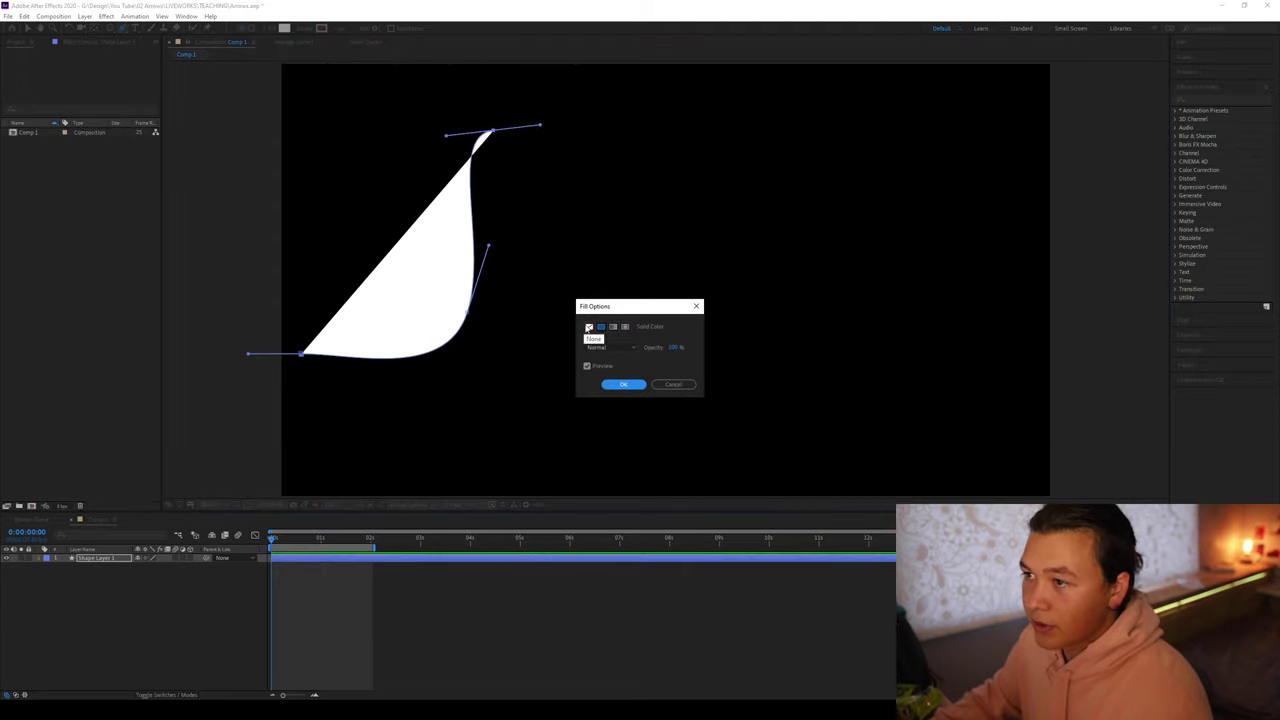
left_click(588, 327)
left_click(621, 382)
left_click(305, 29)
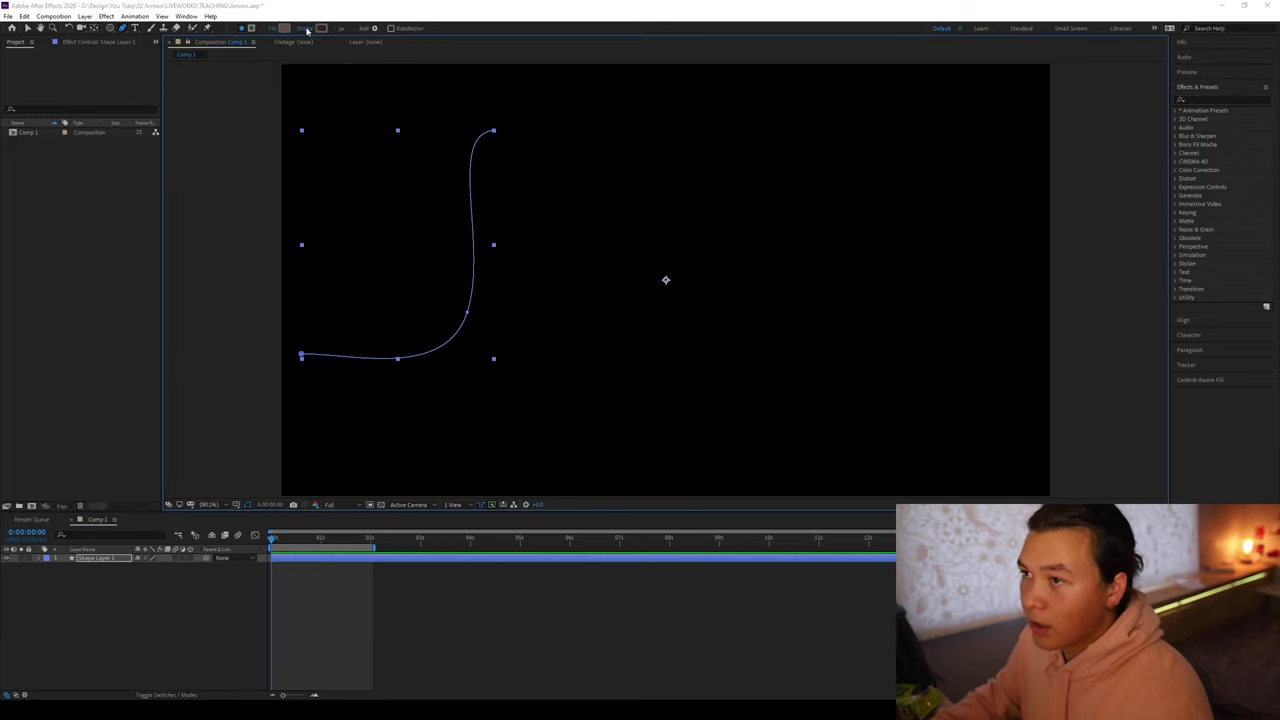
left_click(601, 326)
left_click(623, 384)
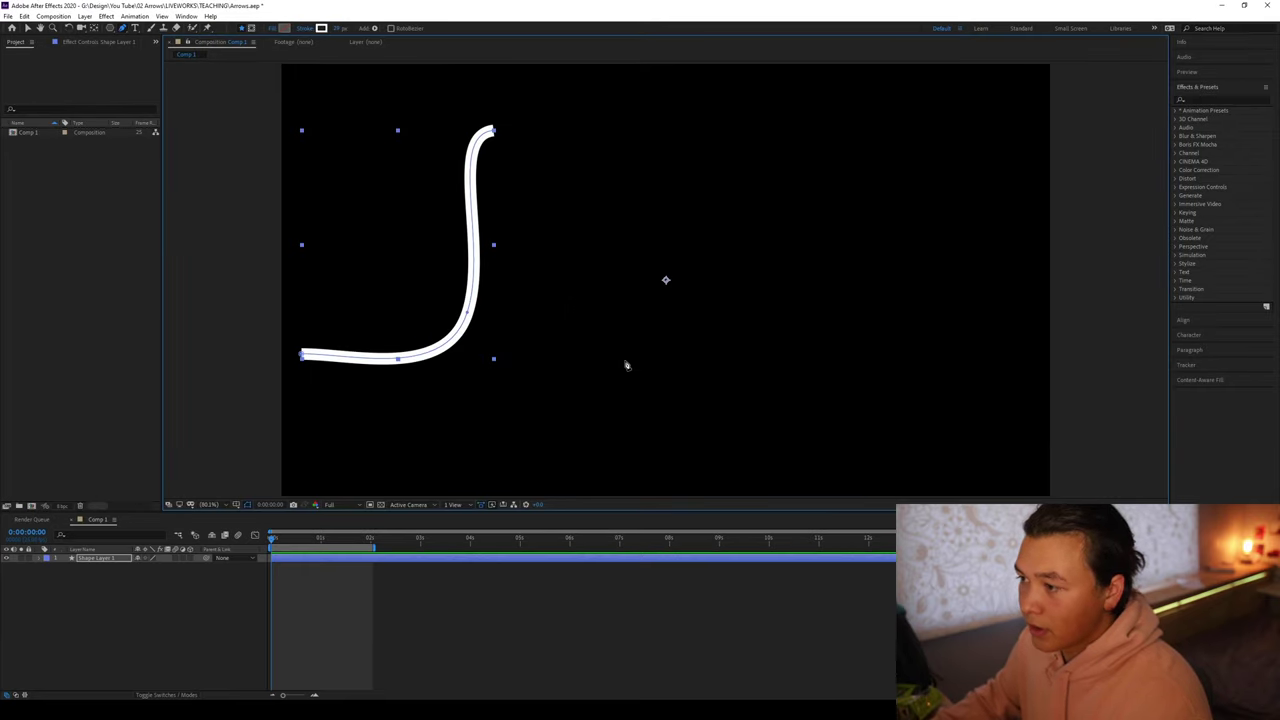
Step: Extend the path from its upper end with the Pen tool, through a central loop and an arch descending at the right
left_click_drag(654, 147, 698, 153)
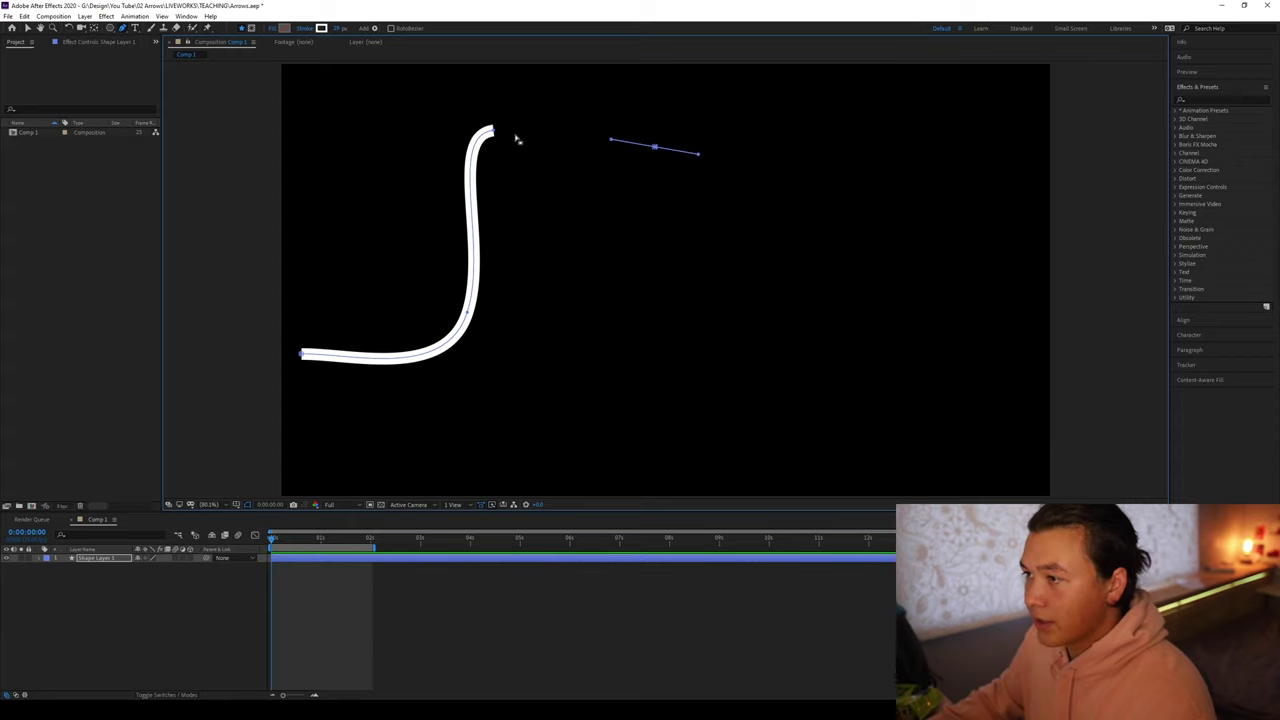
left_click(494, 131)
left_click_drag(610, 147, 667, 185)
mouse_move(716, 275)
left_mouse_down()
mouse_move(689, 383)
mouse_move(723, 386)
mouse_move(707, 333)
mouse_move(586, 337)
left_mouse_up()
left_click_drag(636, 218, 694, 193)
left_click_drag(845, 167, 905, 193)
left_click_drag(945, 342, 944, 418)
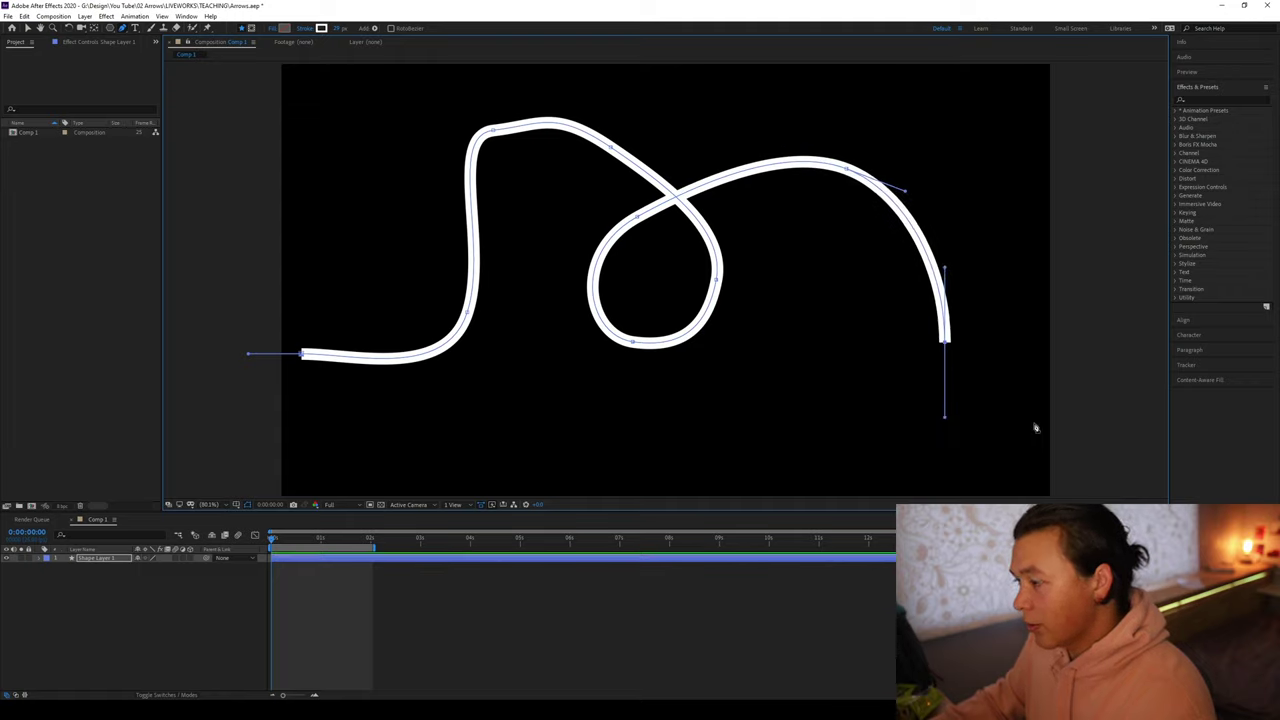
key("v")
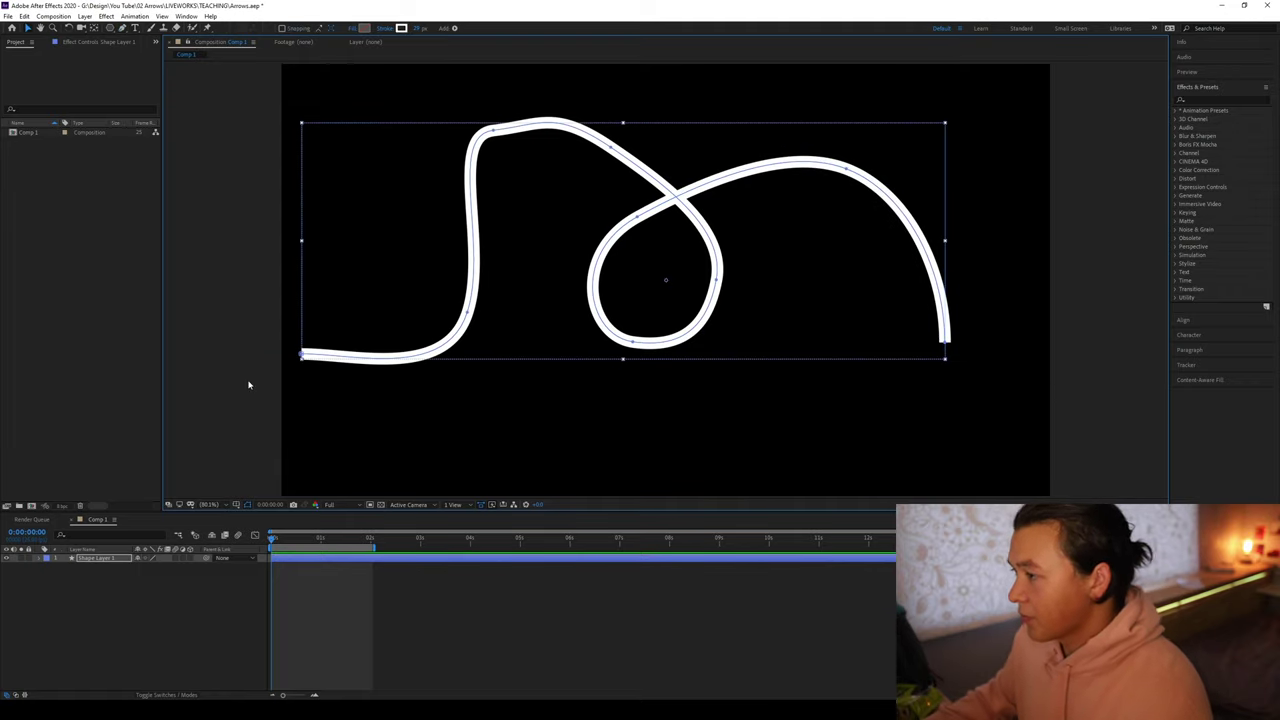
Step: Shift the whole path so its starting end sits just outside the composition's left edge
left_click(248, 383)
left_click(302, 357)
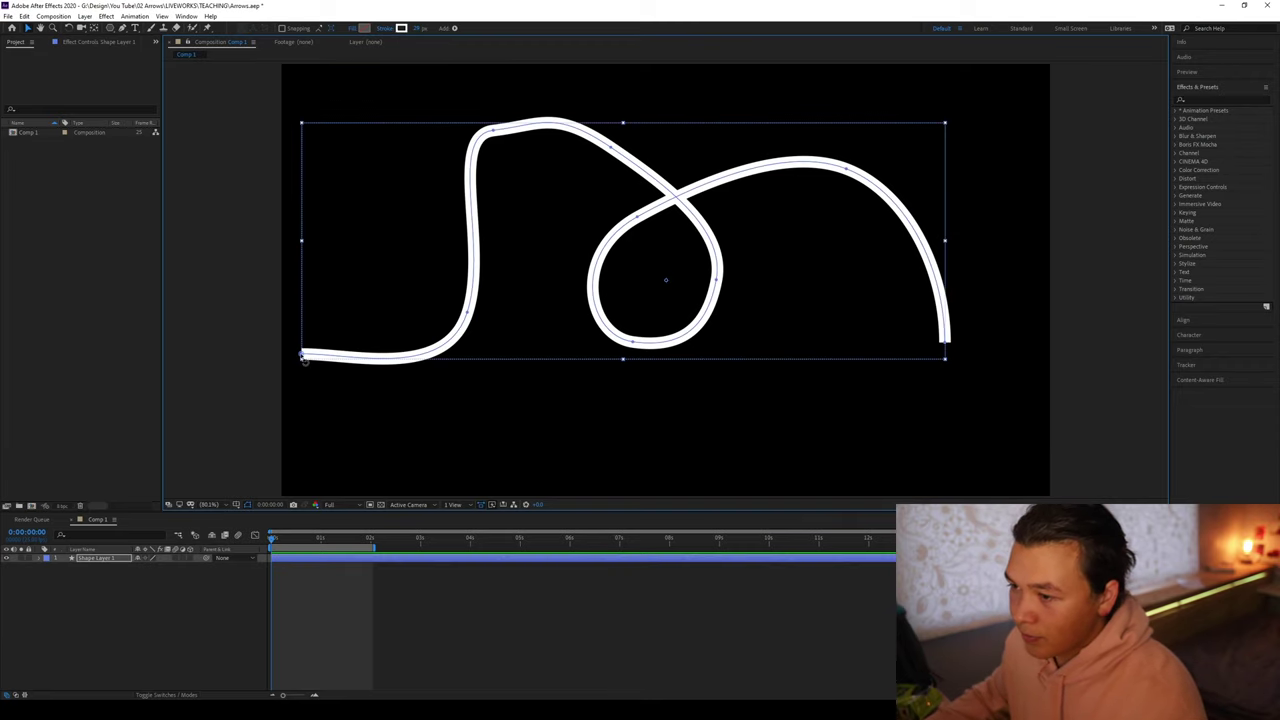
double_click(302, 355)
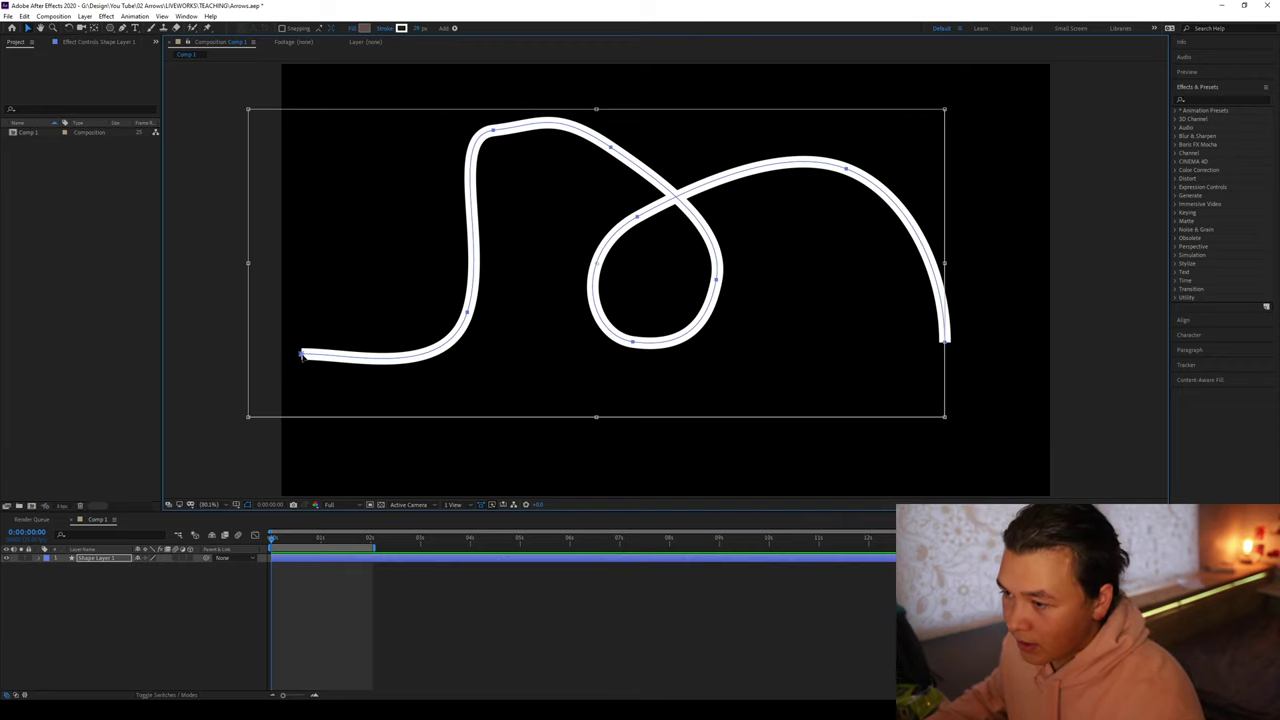
left_click_drag(301, 354, 276, 358)
double_click(1089, 365)
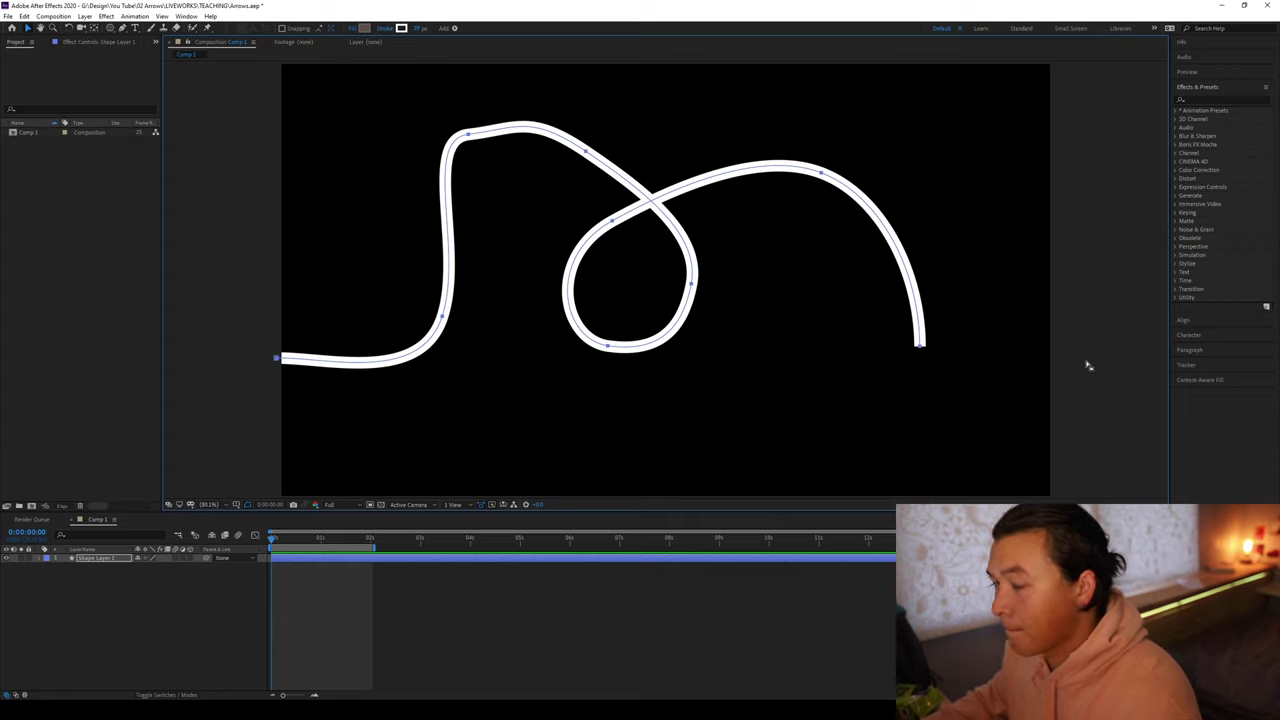
left_click(1092, 362)
left_click(253, 378)
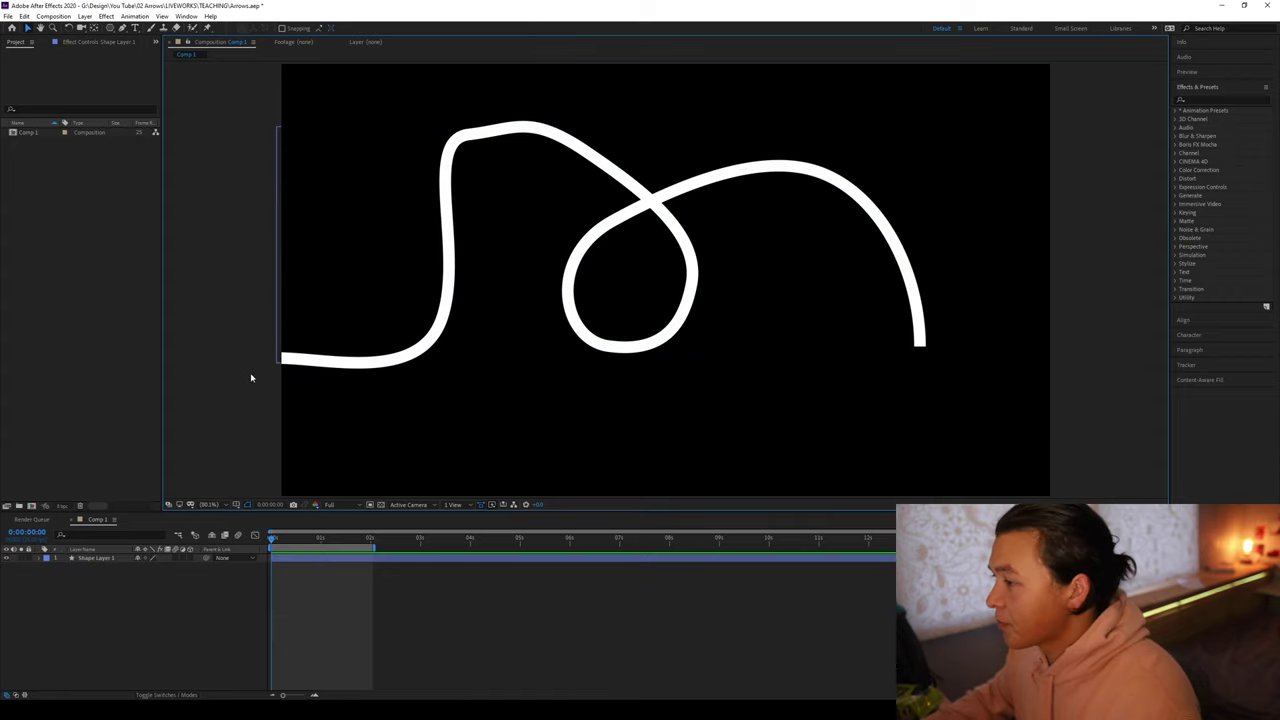
Step: Rename the path's shape layer to "Arrow Trail"
left_click(316, 558)
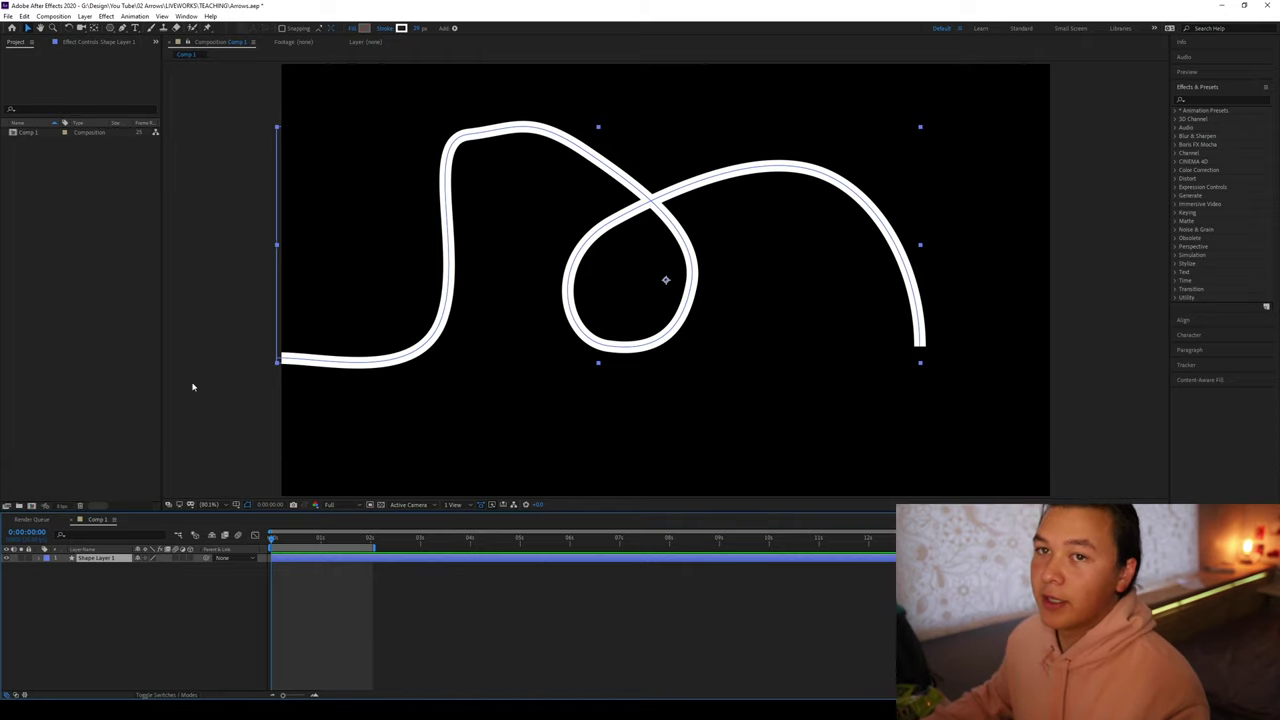
right_click(99, 568)
left_click(110, 548)
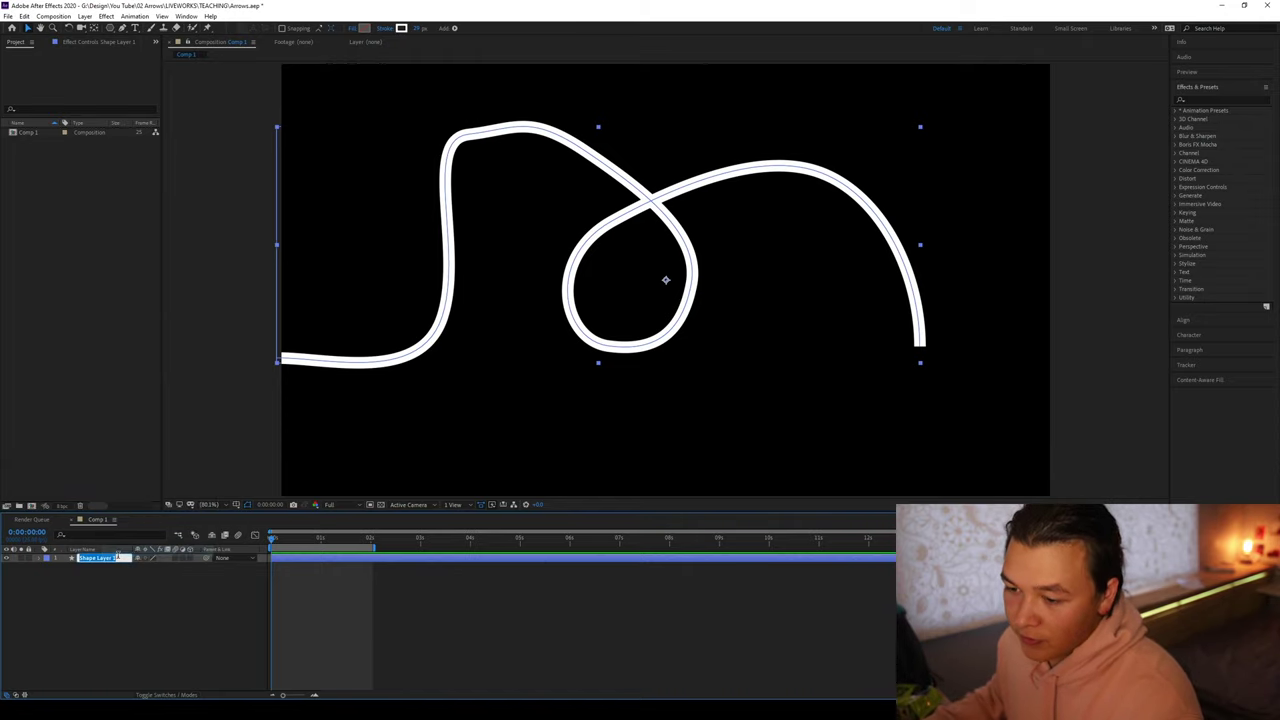
type("Arrow")
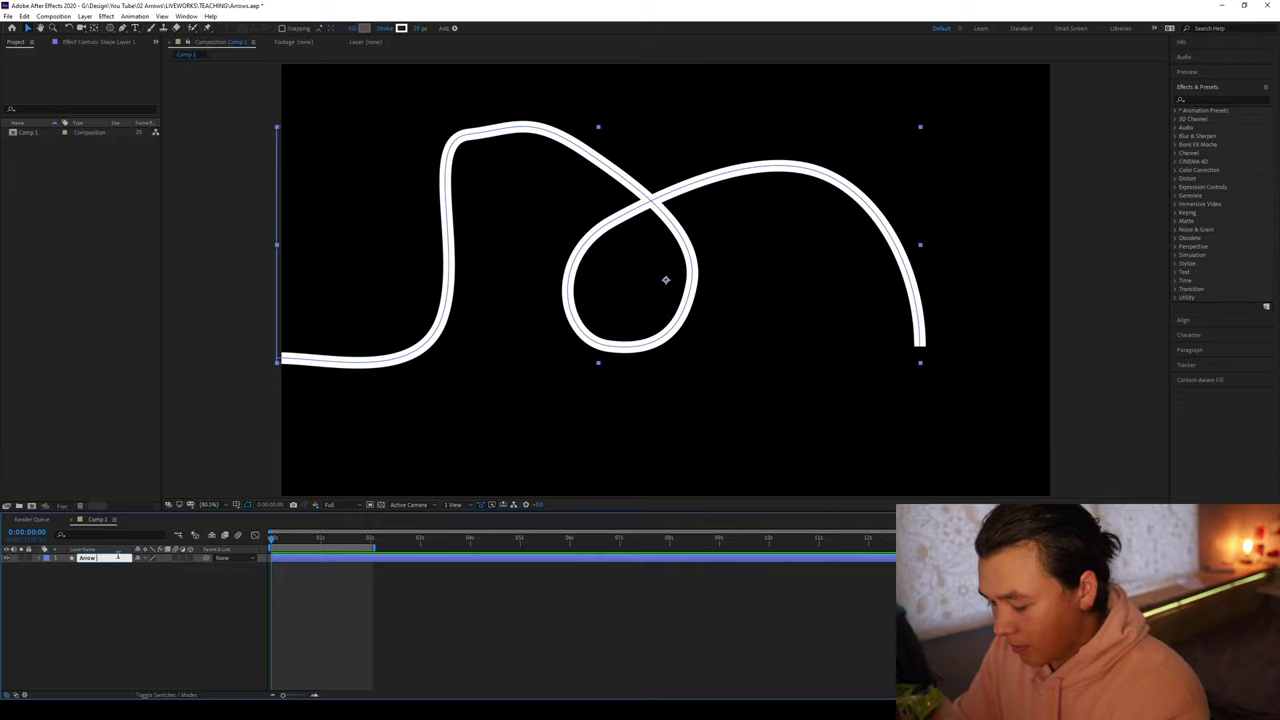
type(" Trail")
key("Return")
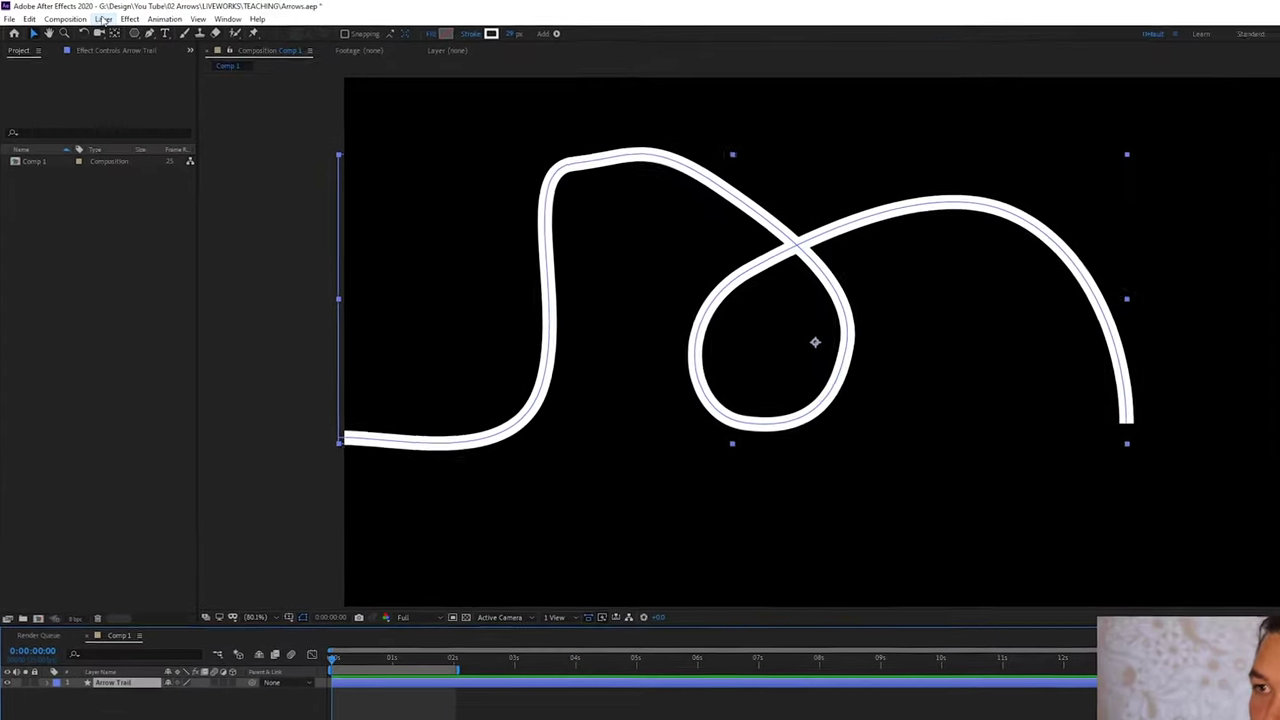
Step: Create a second shape layer and rename it "Arrow Head"
left_click(106, 16)
mouse_move(85, 16)
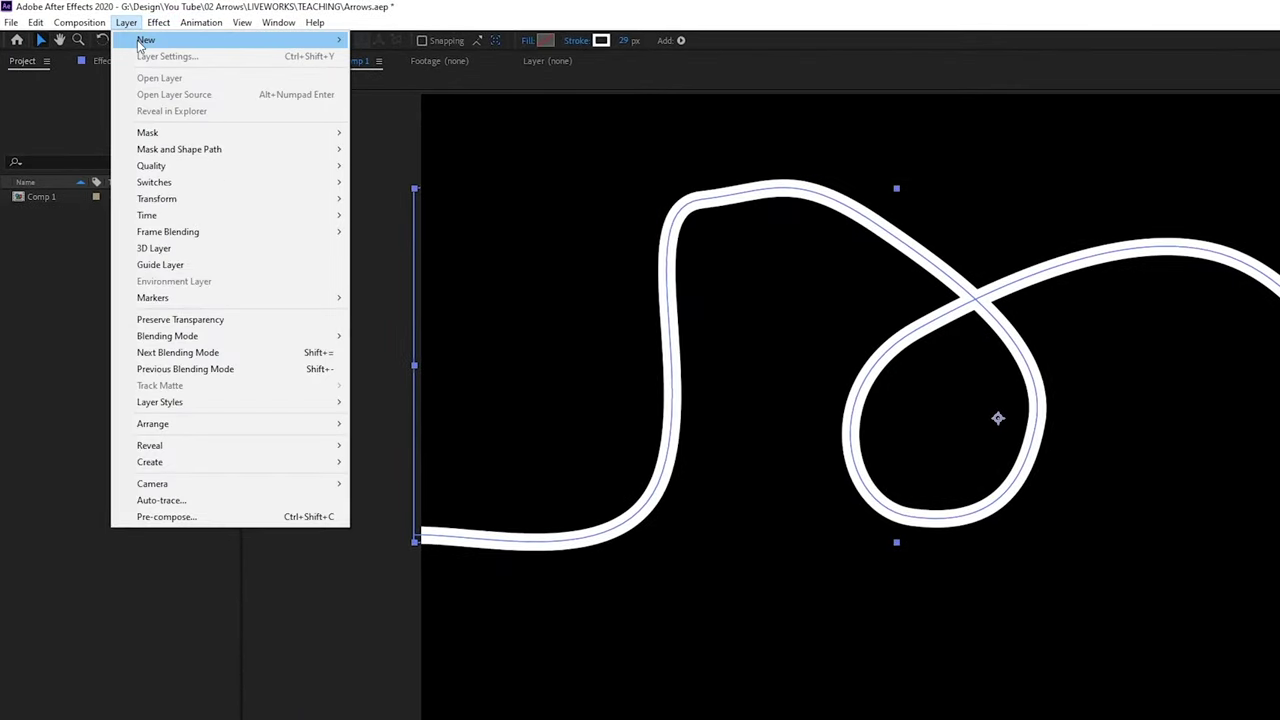
mouse_move(142, 42)
left_click(429, 124)
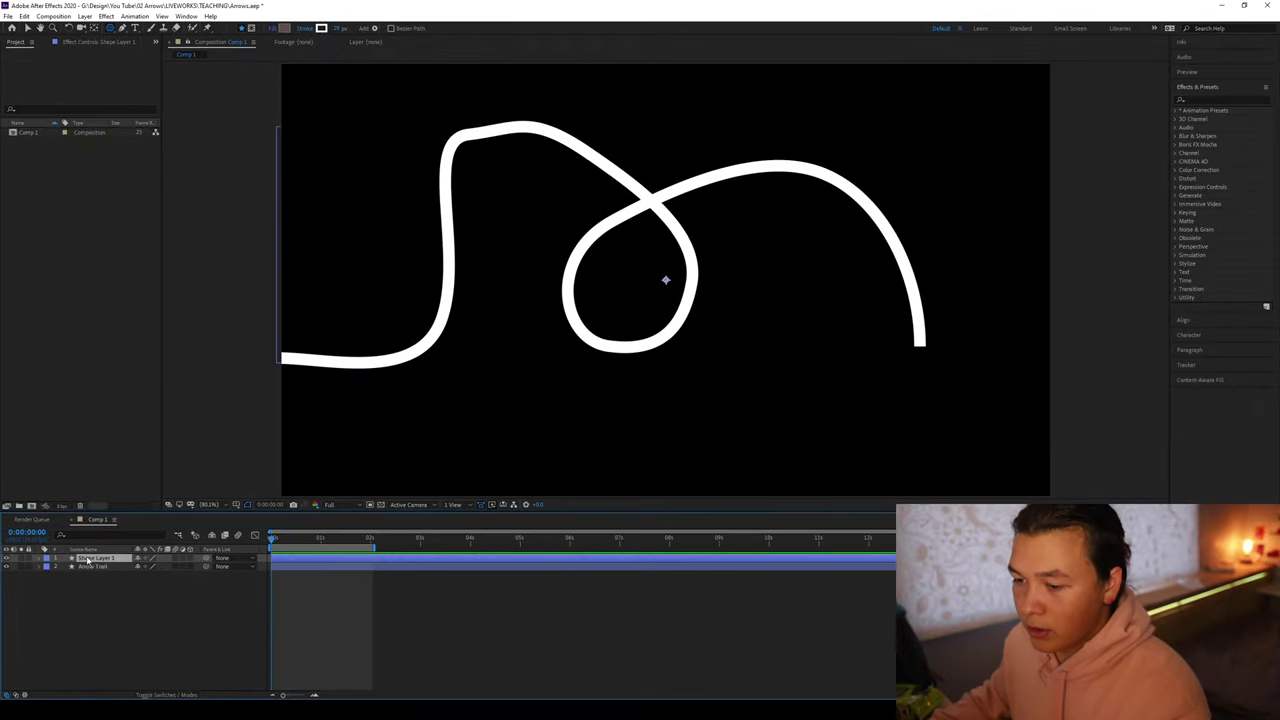
right_click(88, 559)
left_click(121, 553)
type("Arrow Head")
key("Return")
Step: Draw an upright polygon with the Polygon tool on the Arrow Head layer, between the loop and the trail's right end
left_click(110, 28)
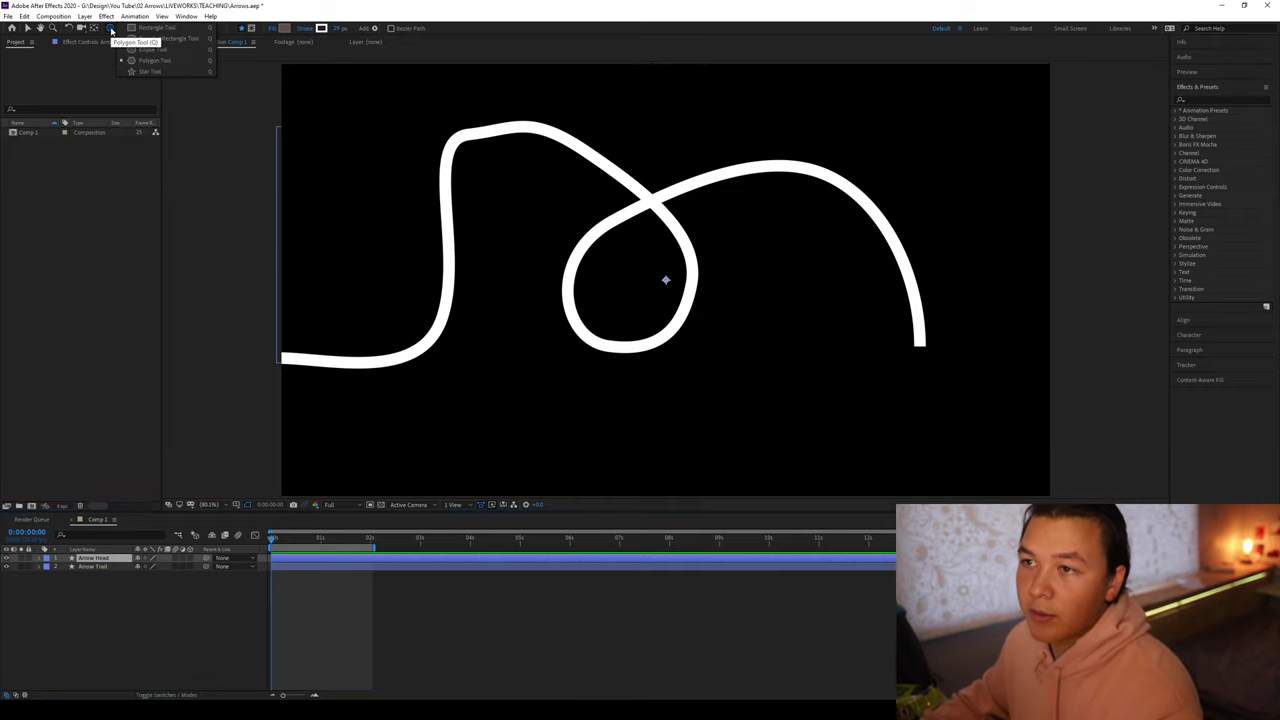
left_click_drag(155, 62, 150, 49)
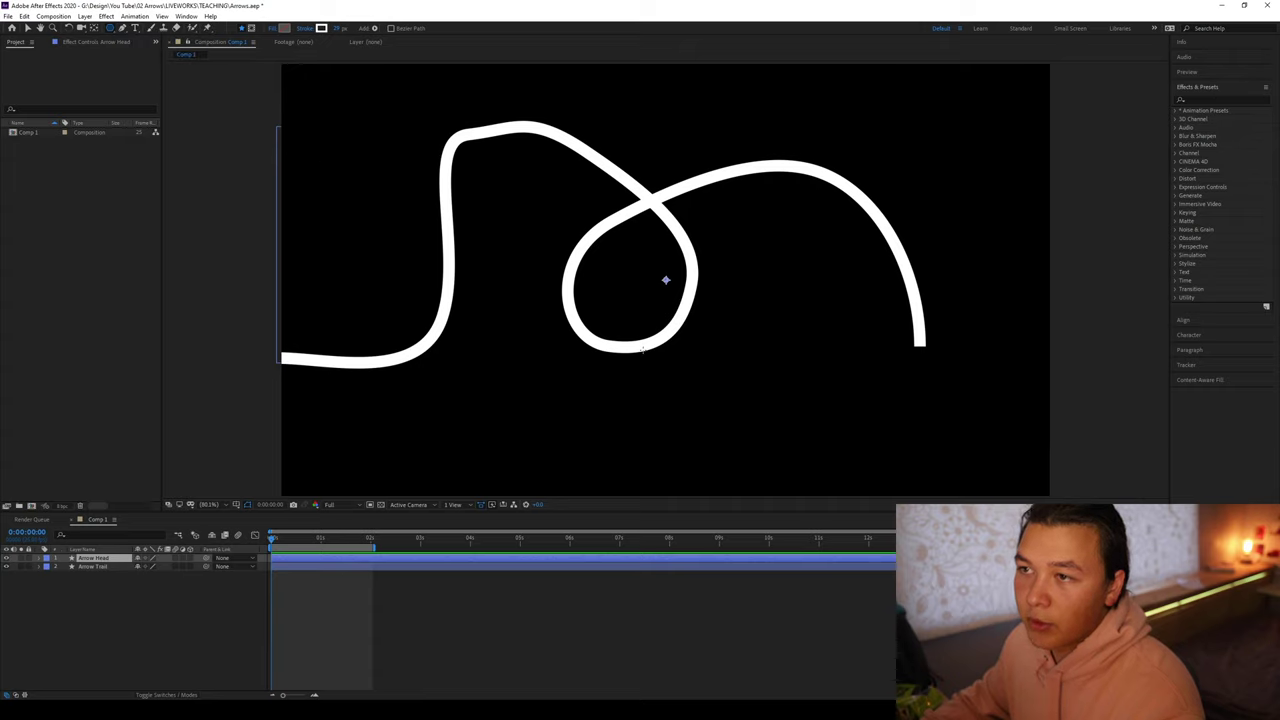
left_click_drag(780, 312, 842, 371)
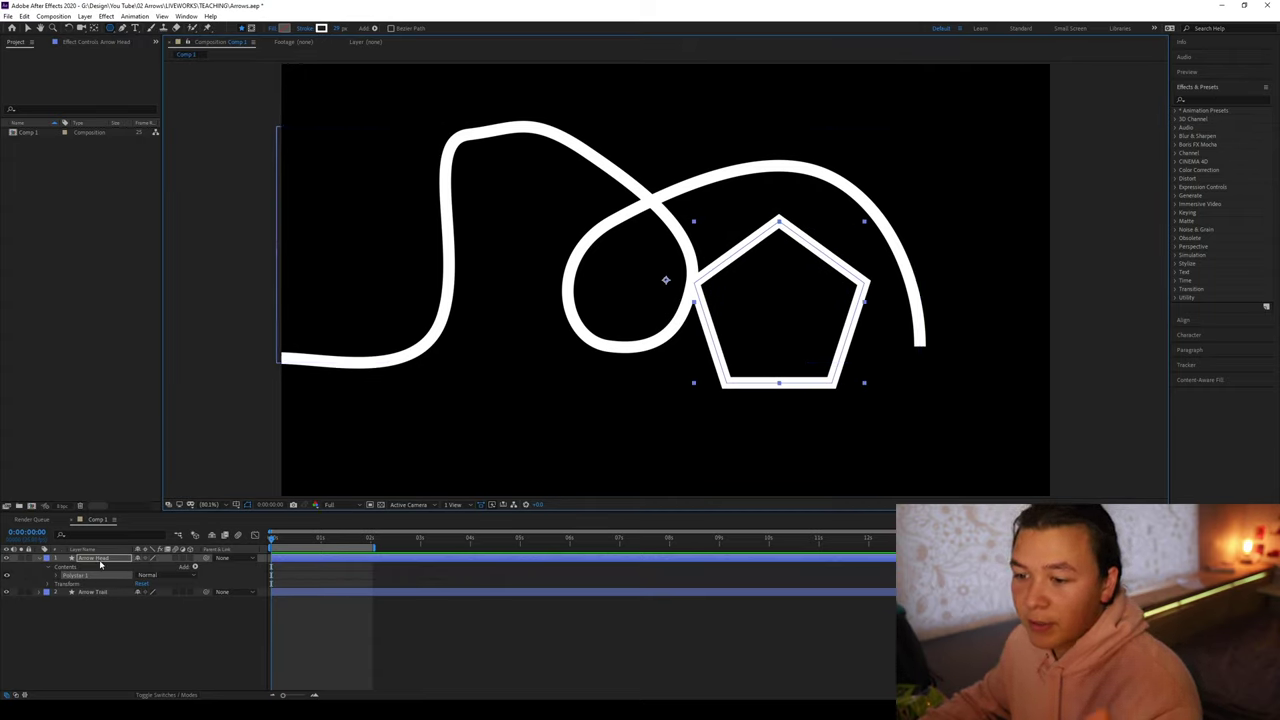
Step: Set the polygon's Points value to 3 in its polystar path properties to form a triangle
left_click(60, 575)
left_click(57, 575)
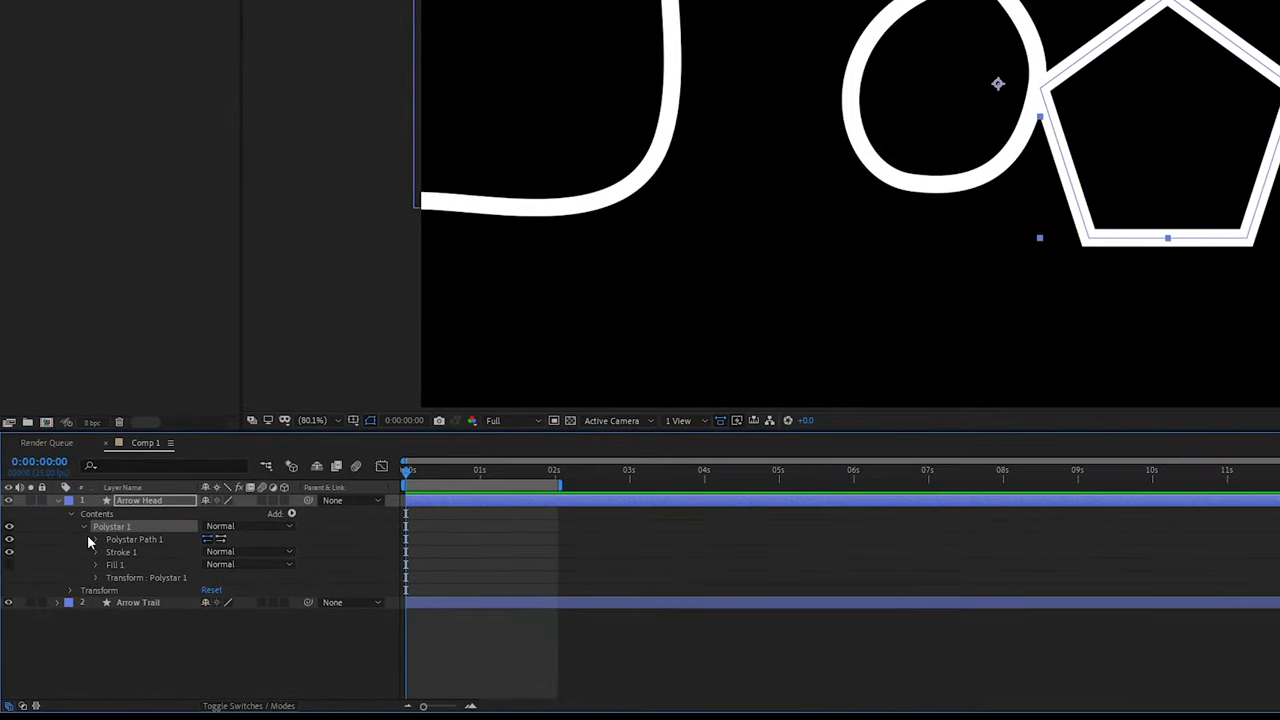
left_click(93, 539)
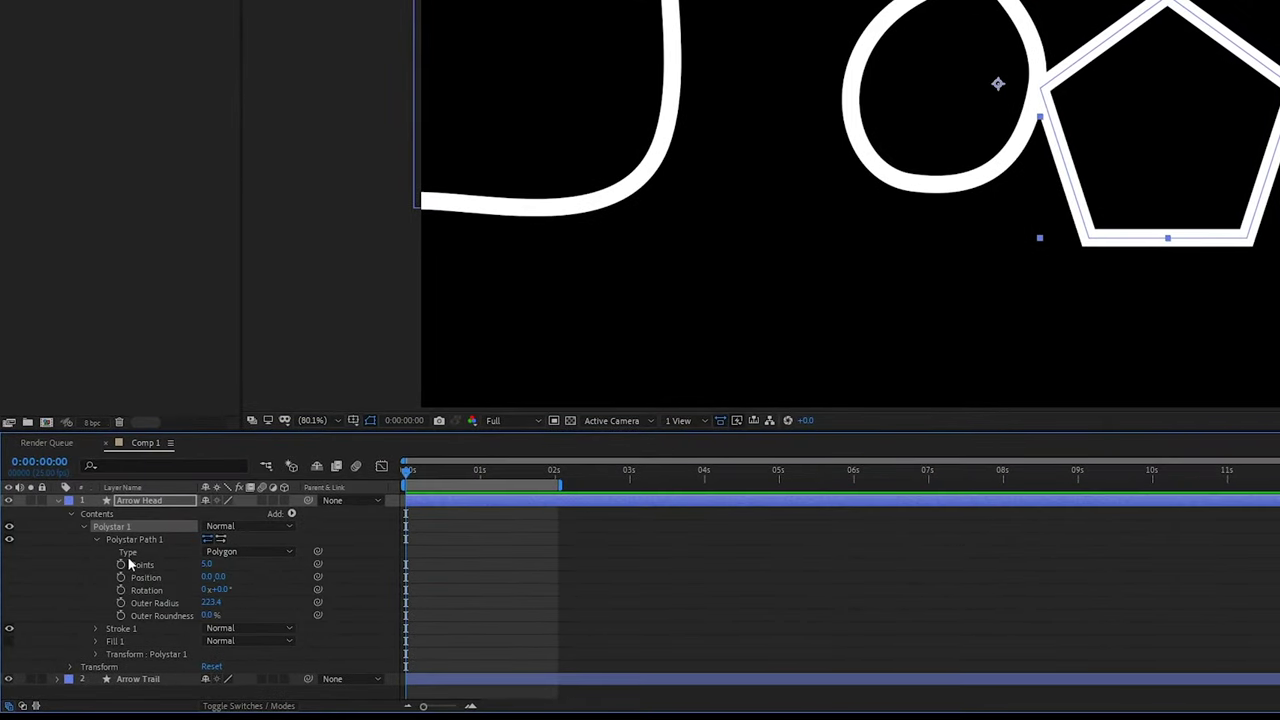
left_click_drag(207, 564, 174, 566)
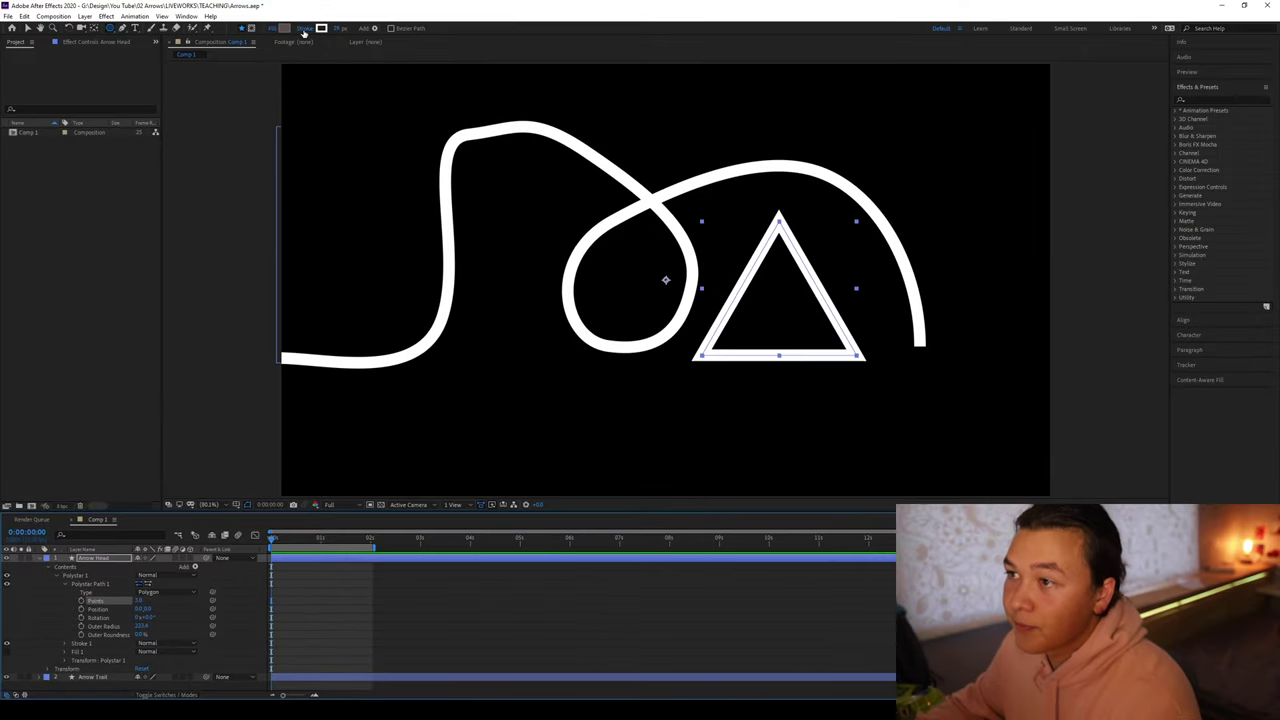
Step: Set the triangle's stroke to None and its fill to Solid Color
left_click(305, 33)
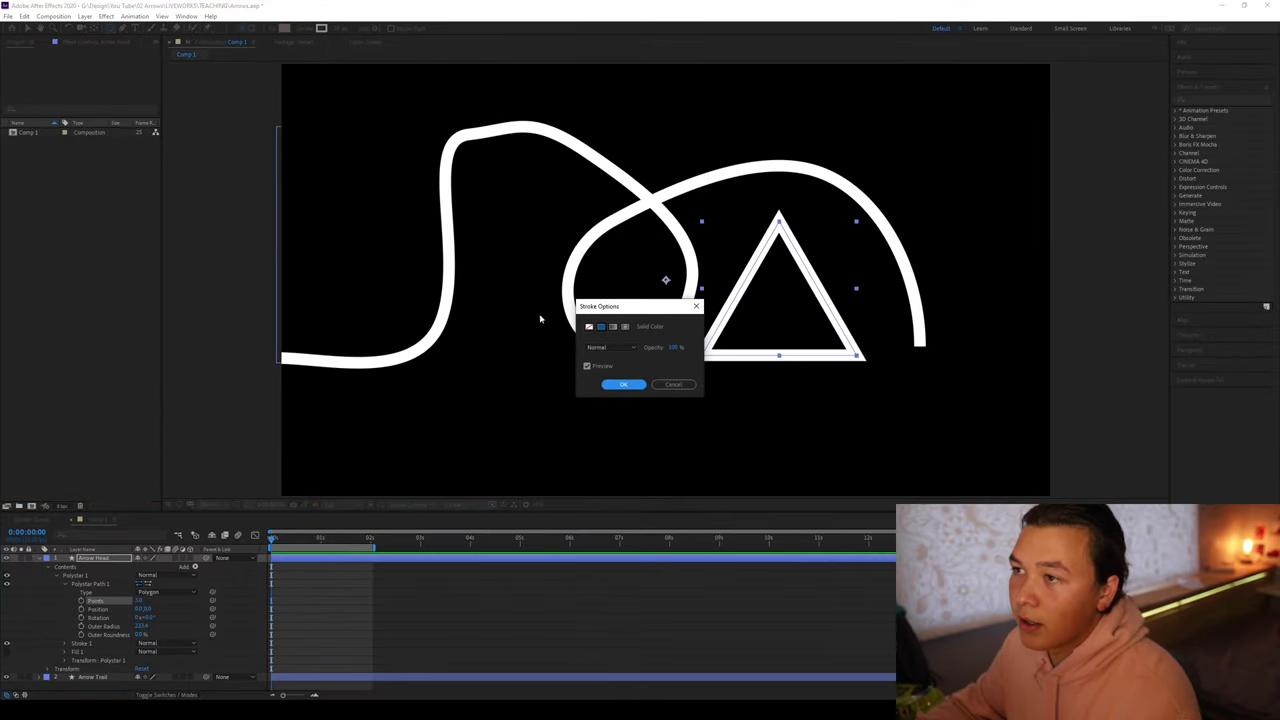
left_click(588, 327)
left_click(623, 384)
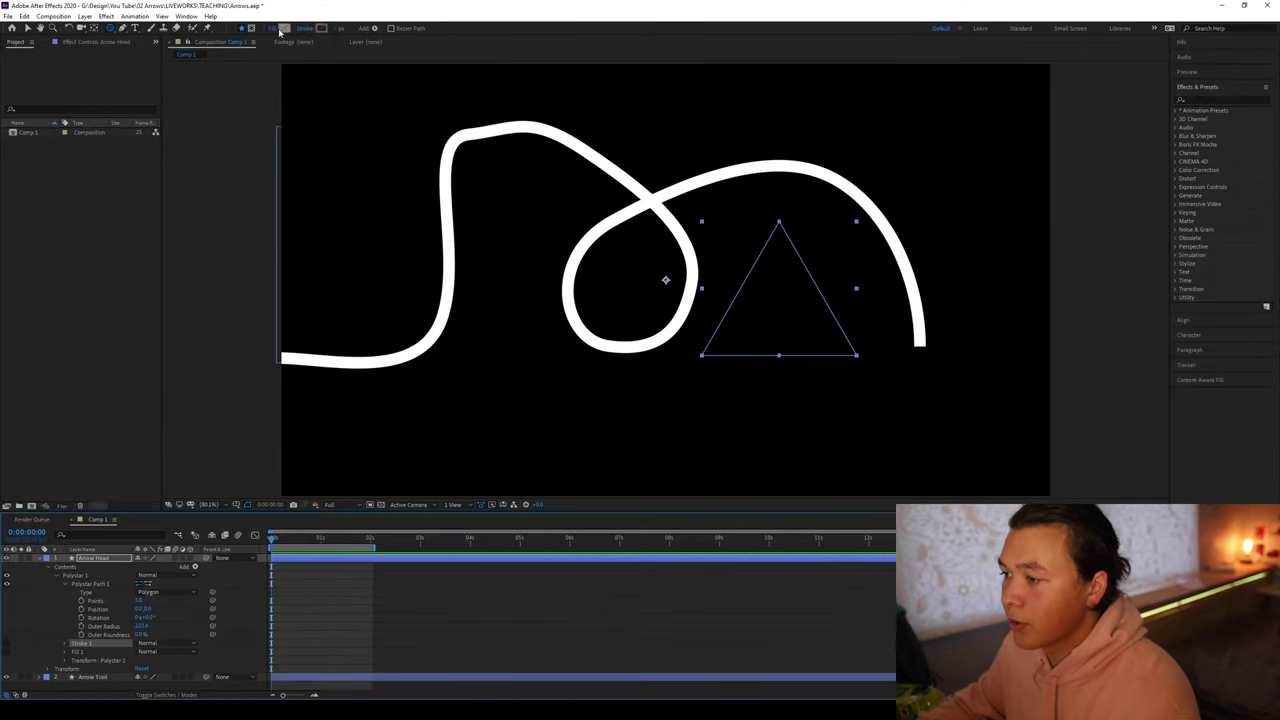
left_click(277, 30)
left_click(601, 330)
left_click(625, 385)
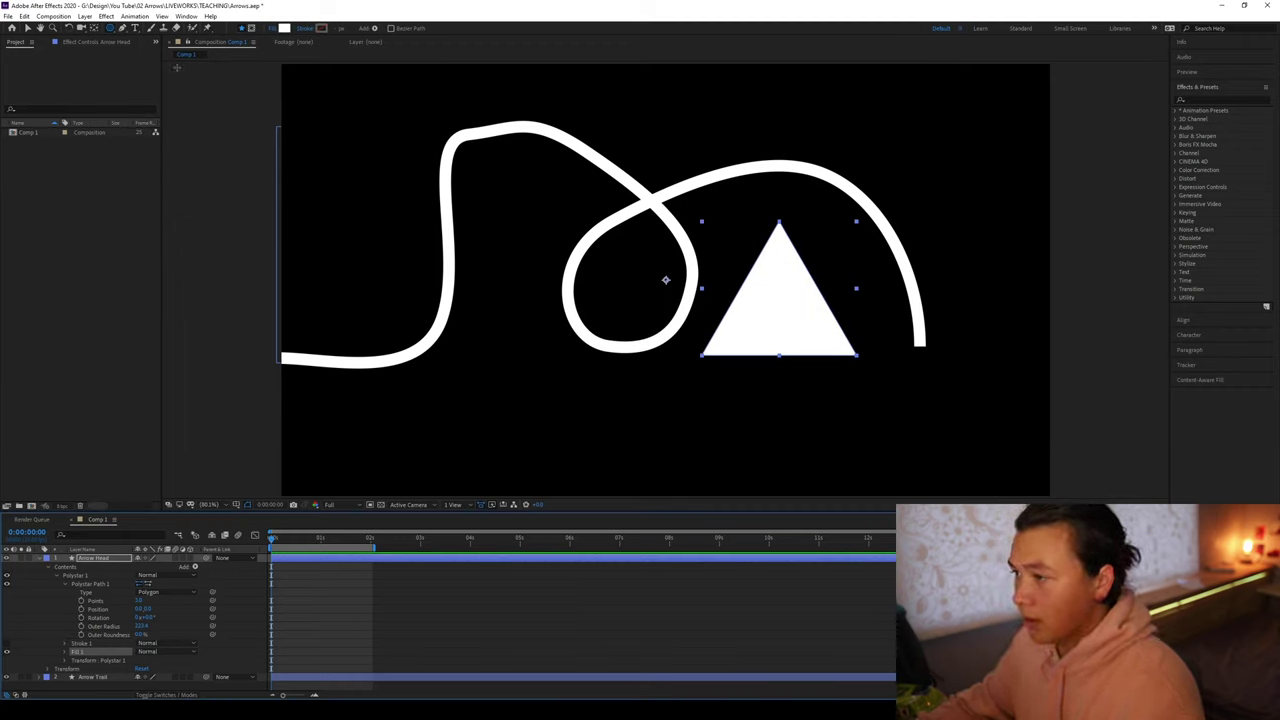
Step: Centre the Arrow Head layer's anchor point on the triangle with the Pan Behind tool, and try moving it off-centre
left_click(96, 31)
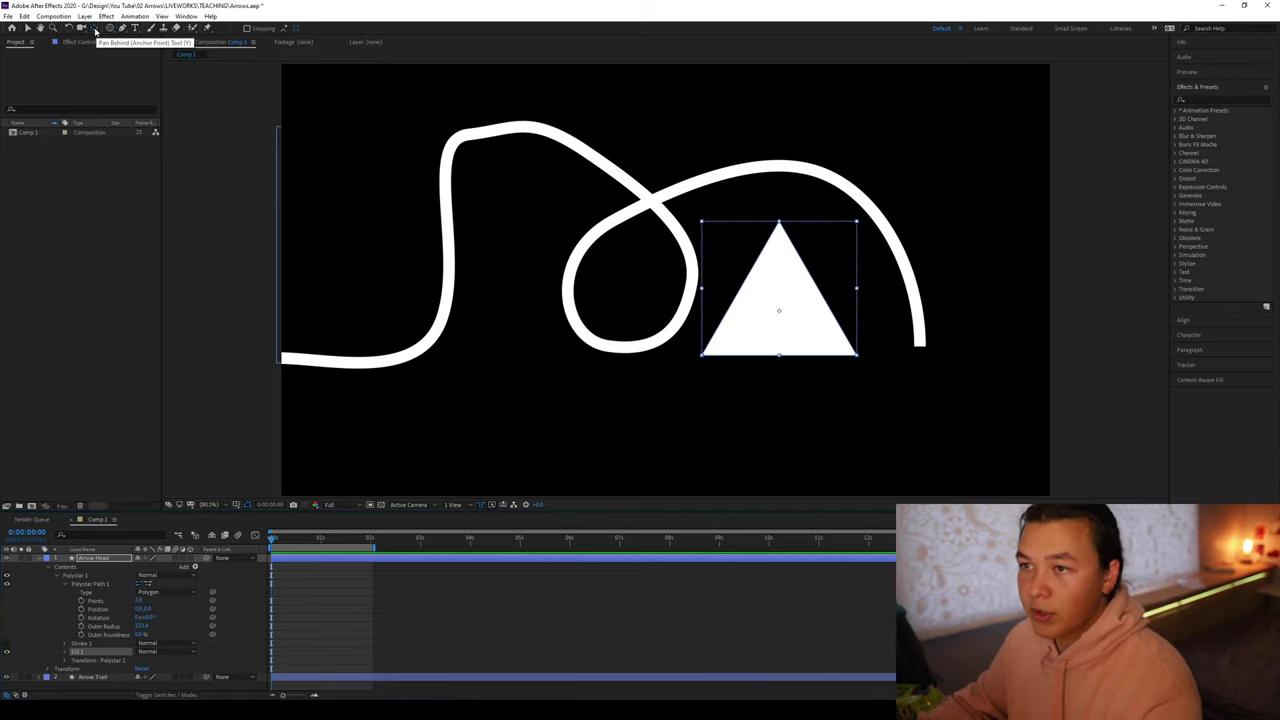
double_click(96, 31, "ctrl")
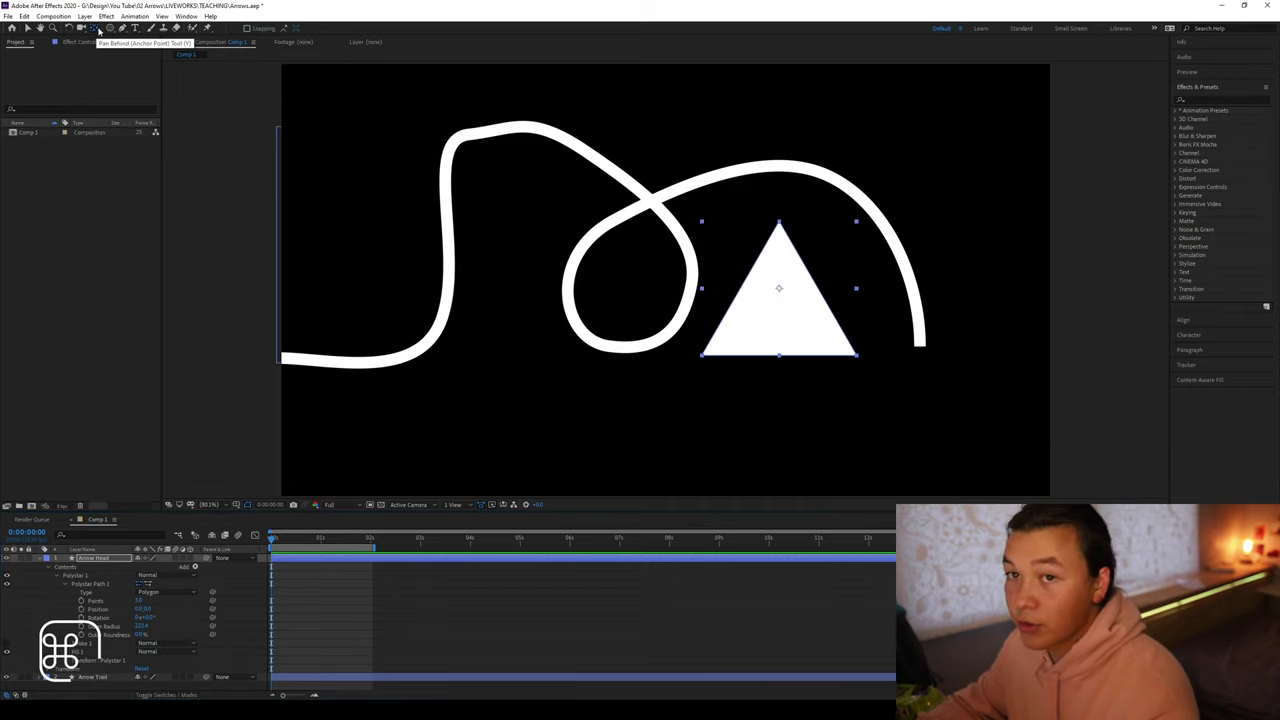
left_click_drag(779, 290, 621, 276)
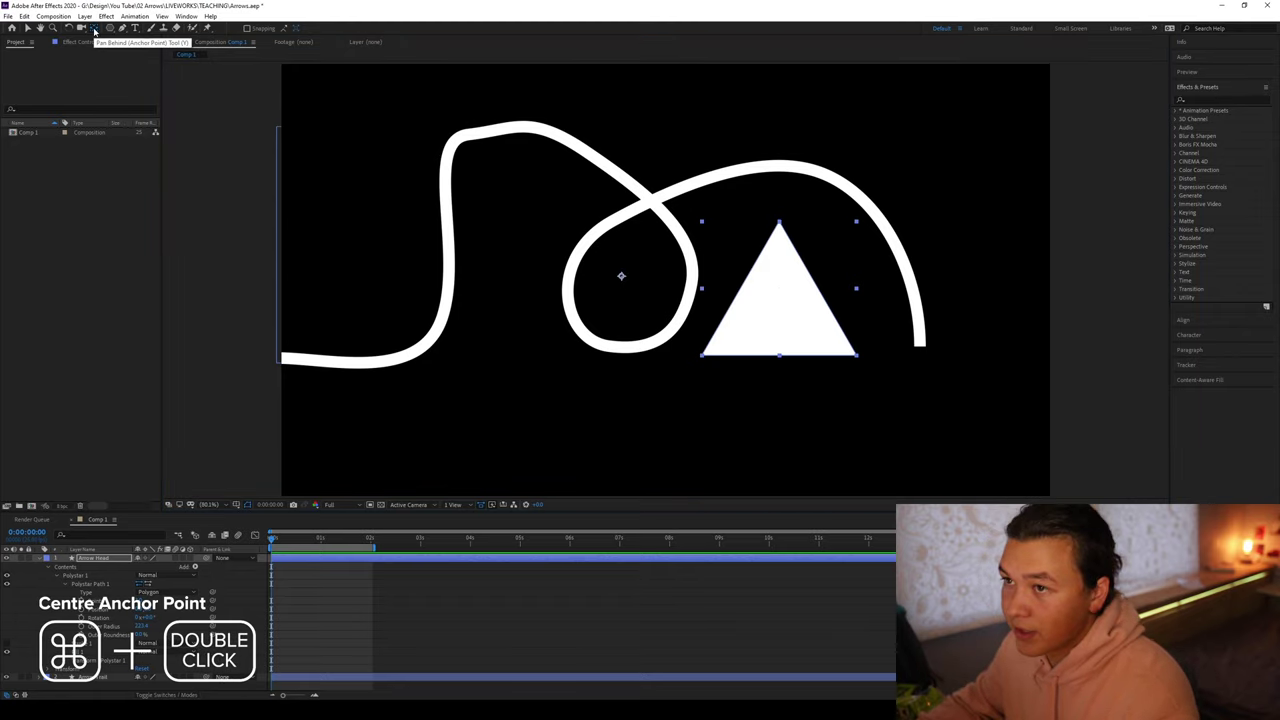
Step: Scale the Arrow Head layer to 50% and move the triangle onto the right end of the trail
left_click(97, 561)
key("s")
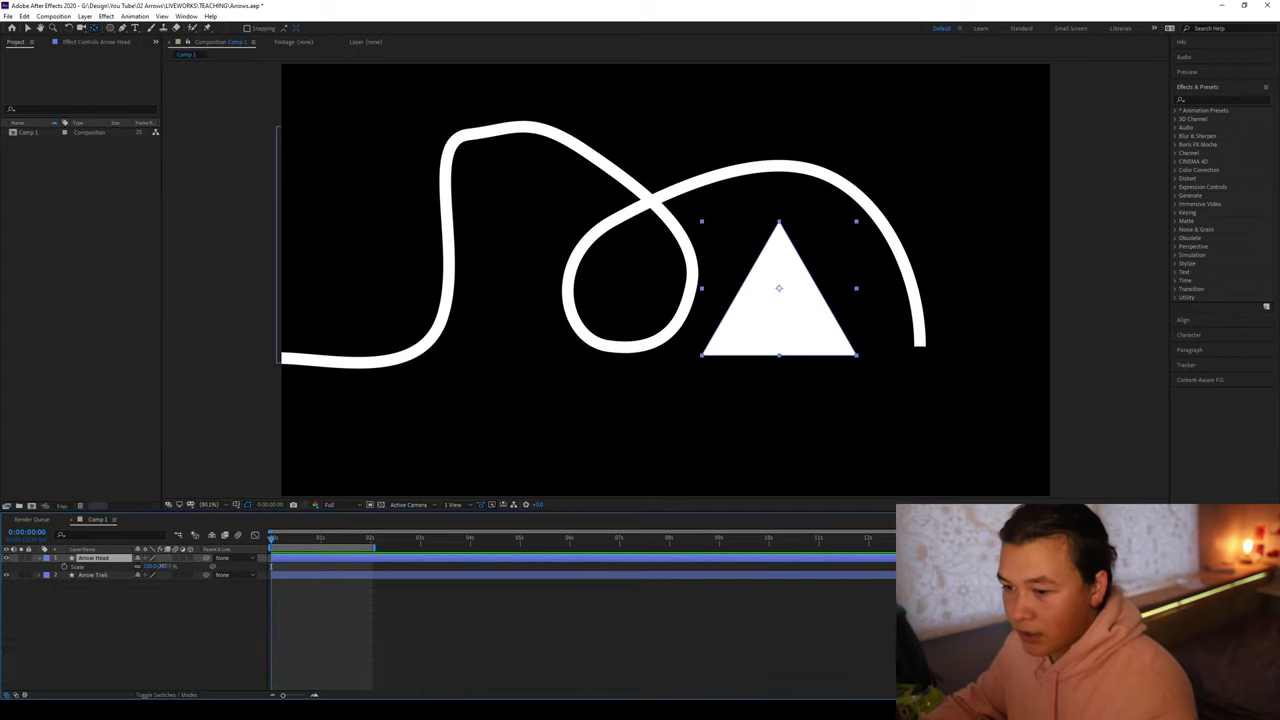
left_click_drag(157, 566, 107, 566)
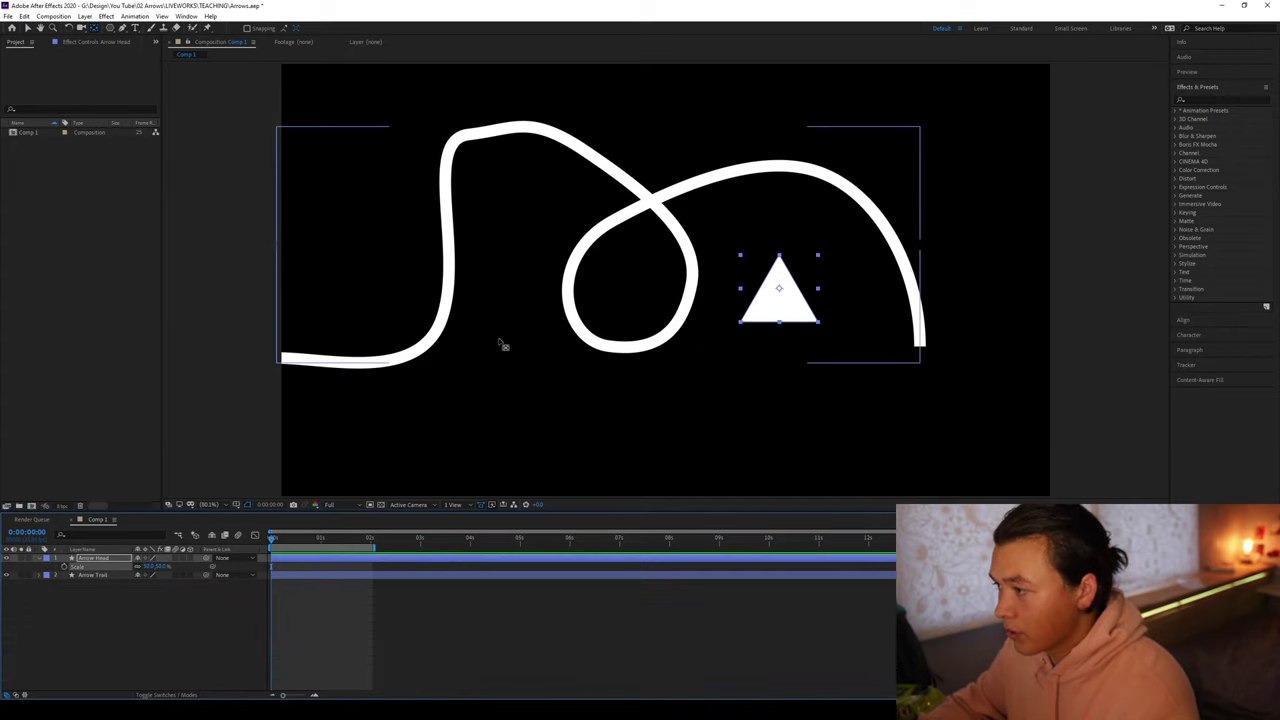
left_click_drag(788, 308, 938, 372)
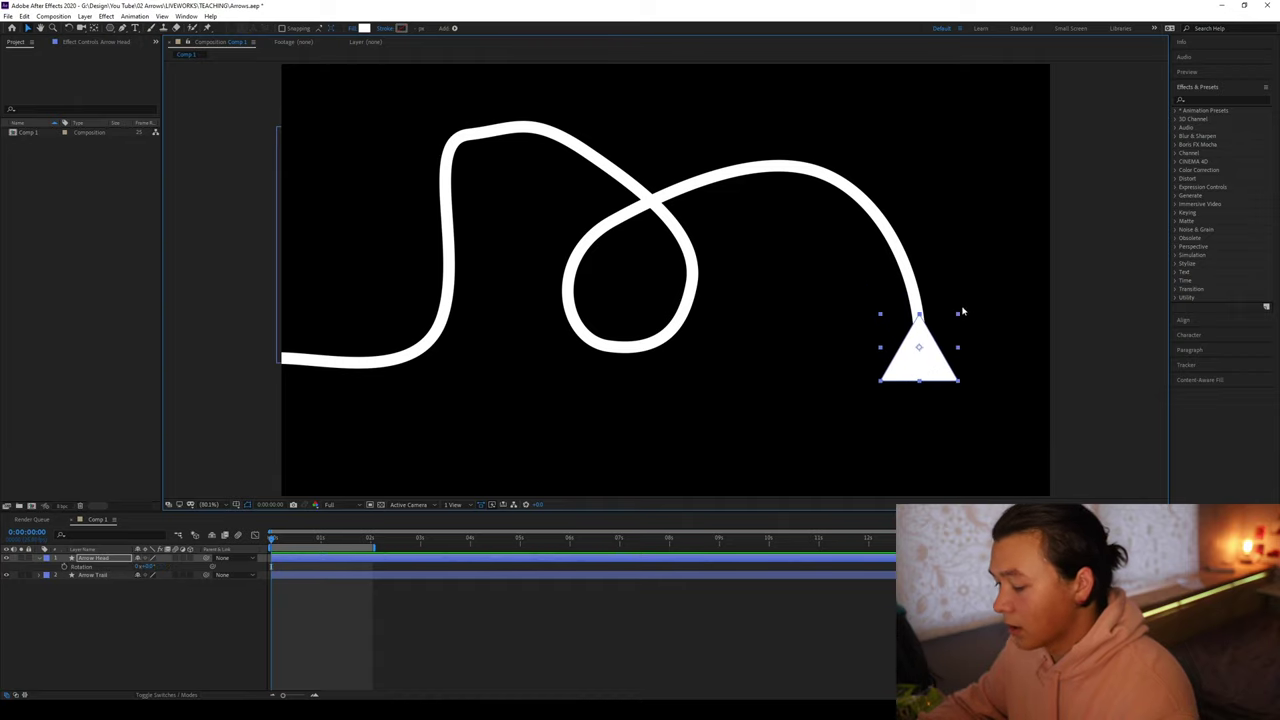
Step: Rotate the Arrow Head layer to 180° and move it slightly lower on the trail's end
left_click(151, 566)
type("180")
key("Return")
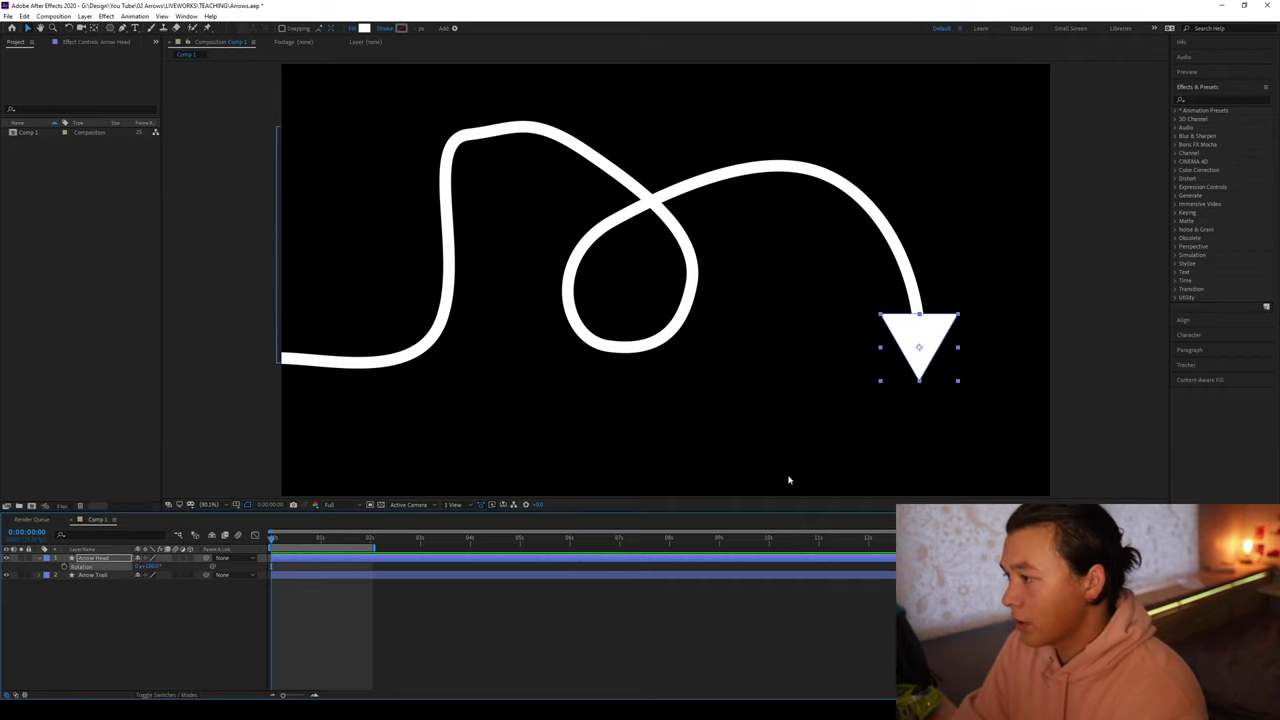
left_click(1085, 361)
left_click_drag(926, 351, 926, 359)
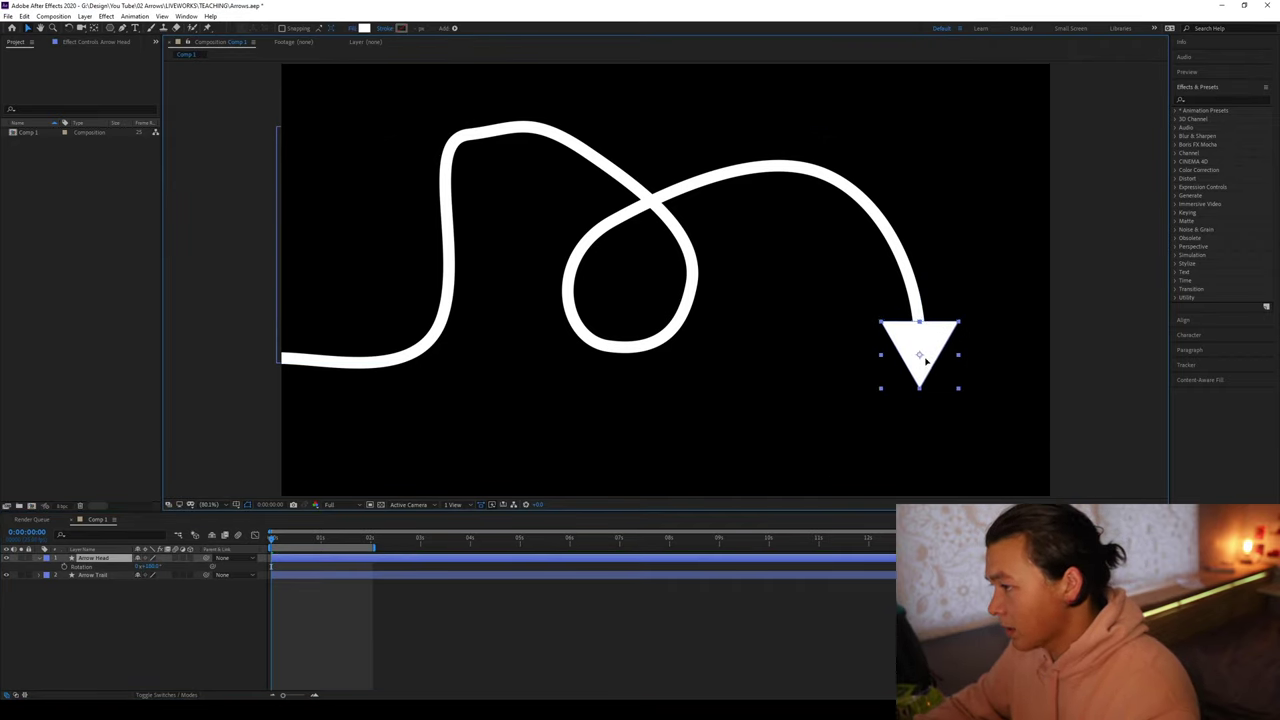
Step: Scale the Arrow Head layer down to 30%, trying 40% first, and reposition it over the end of the trail
left_click(160, 566)
type("40")
key("Return")
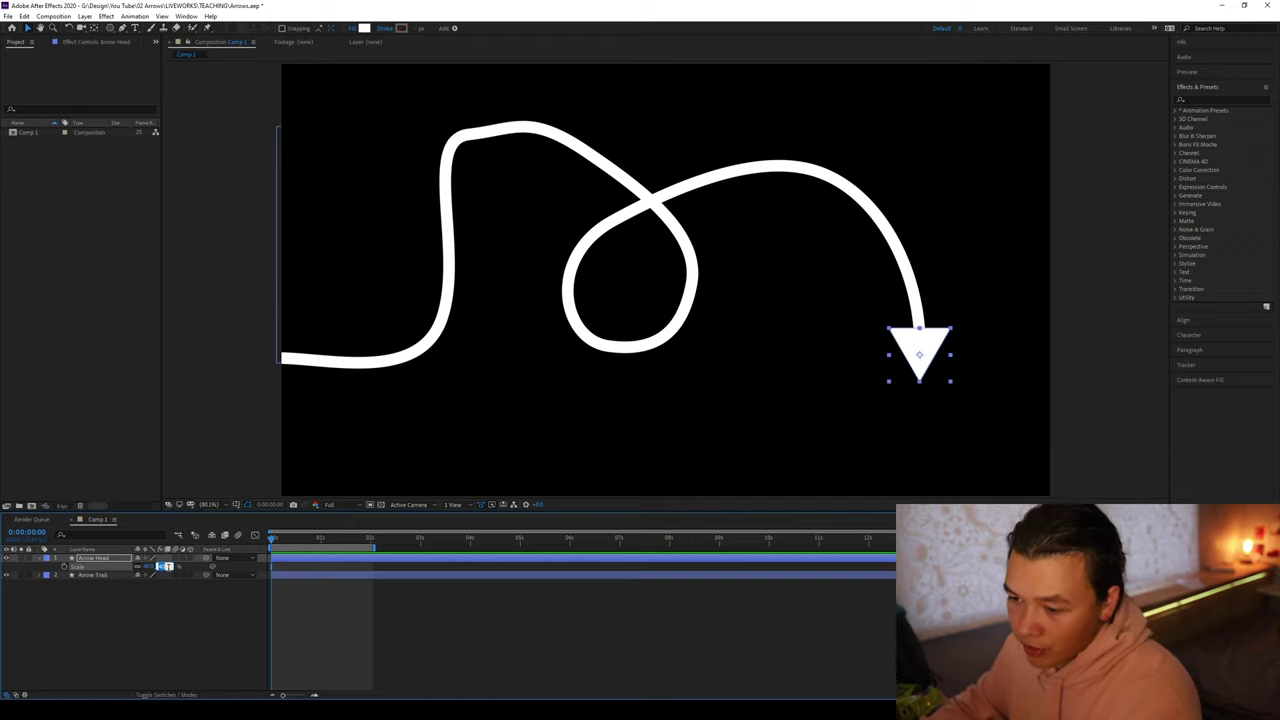
left_click(160, 566)
type("30")
key("Return")
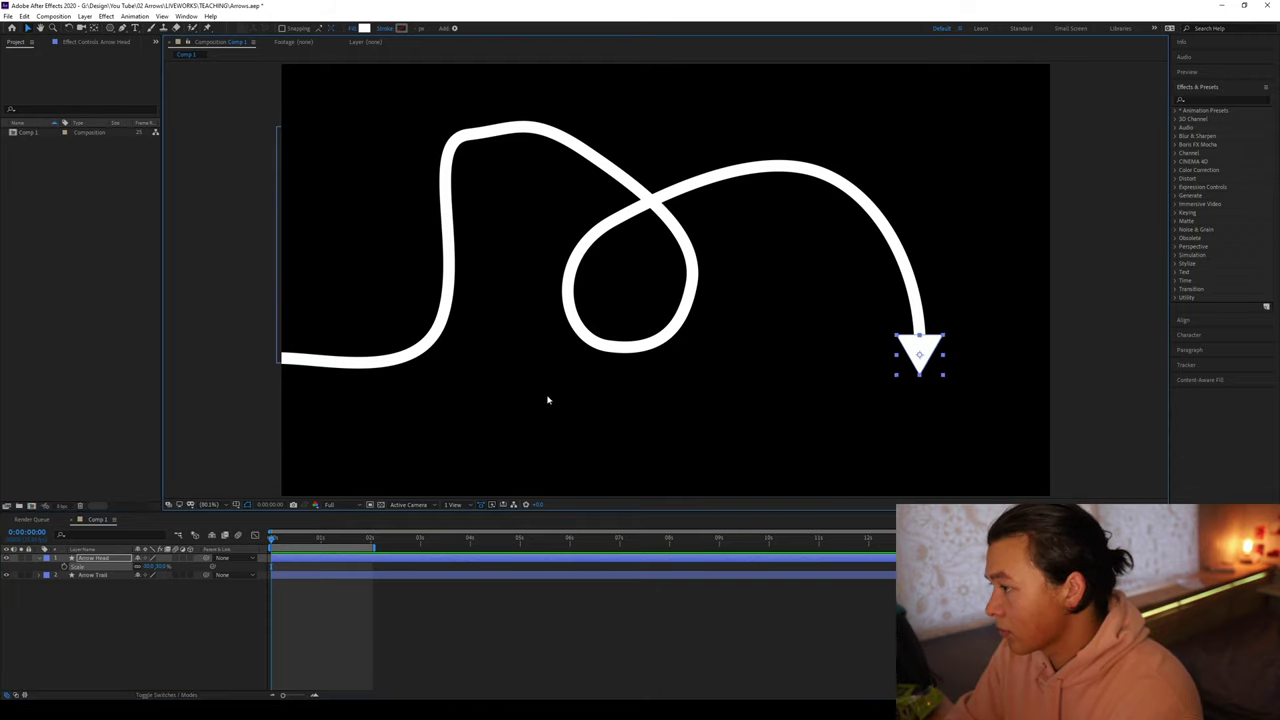
left_click(1063, 285)
left_click_drag(920, 367, 921, 369)
left_click(472, 162)
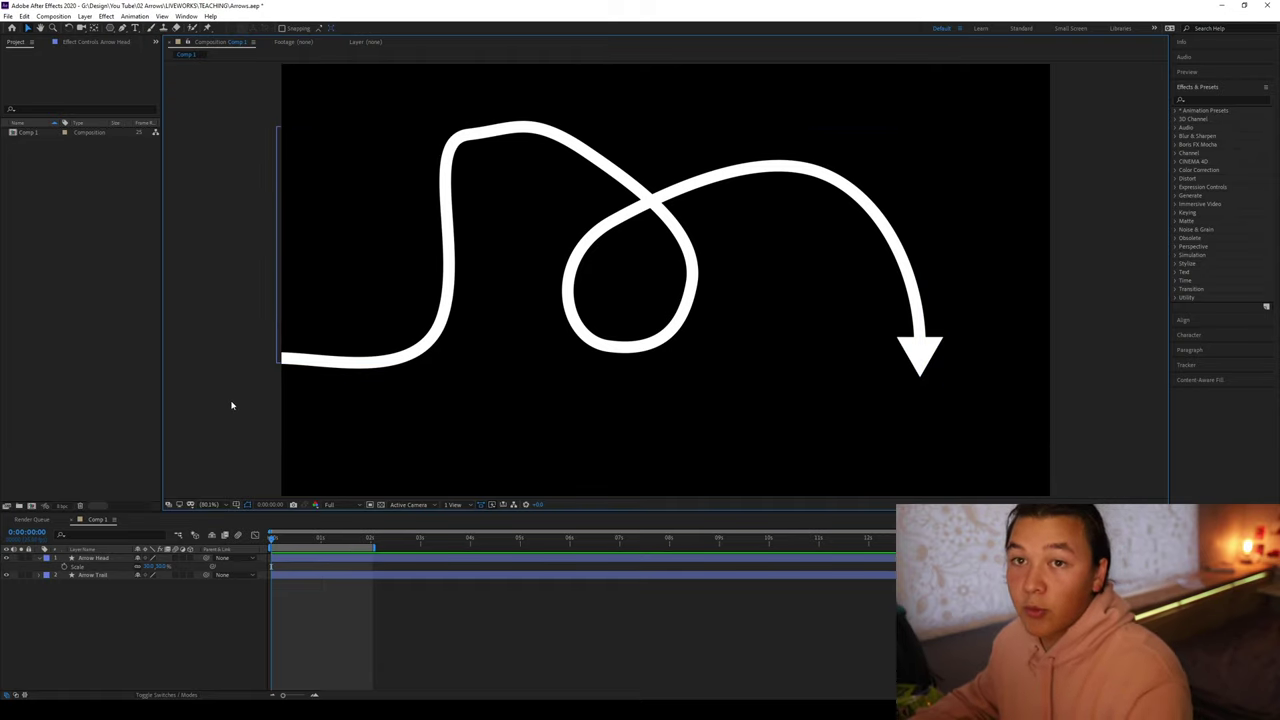
Step: Select the Arrow Trail layer and open the Create Nulls From Paths script, moving its window aside
left_click(298, 576)
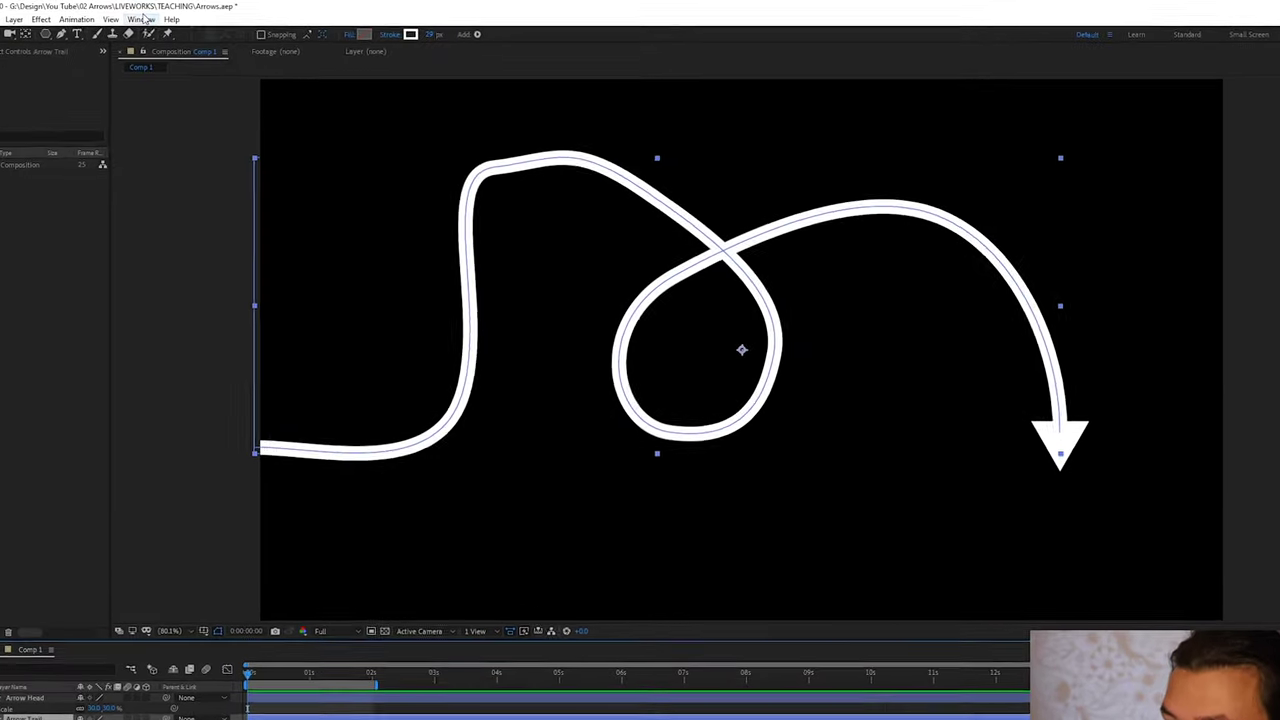
left_click(186, 16)
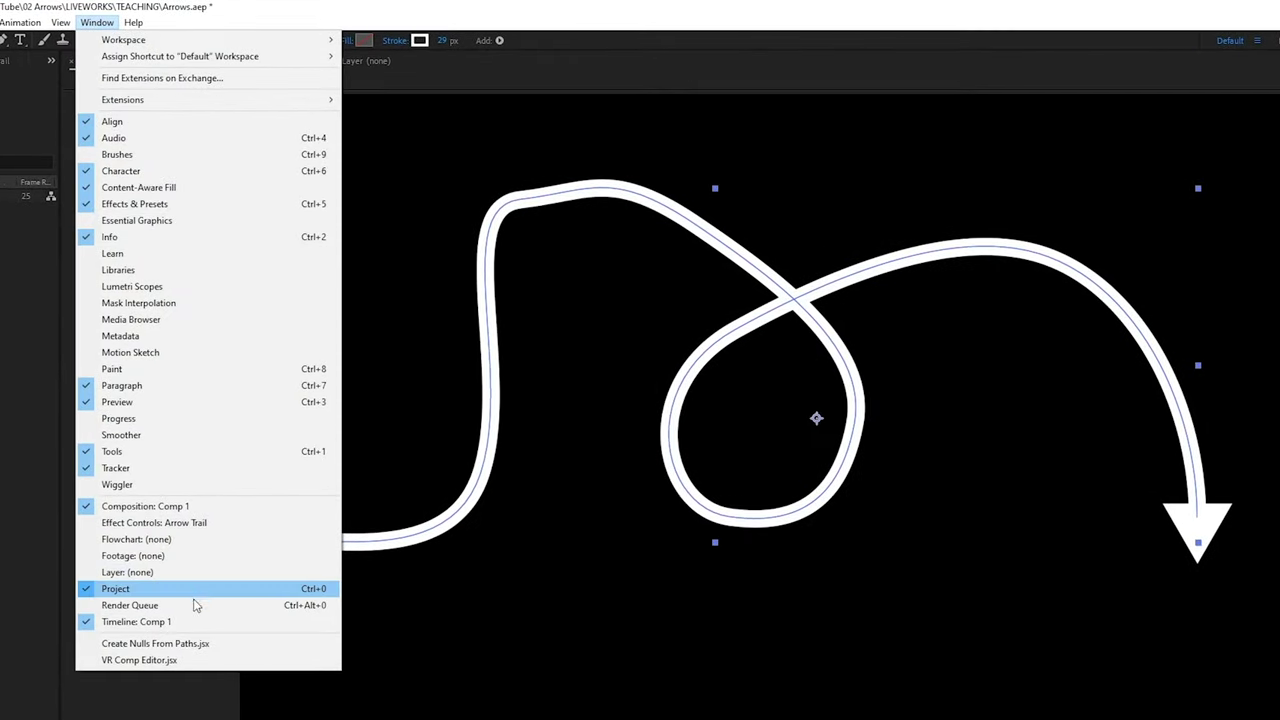
left_click(222, 645)
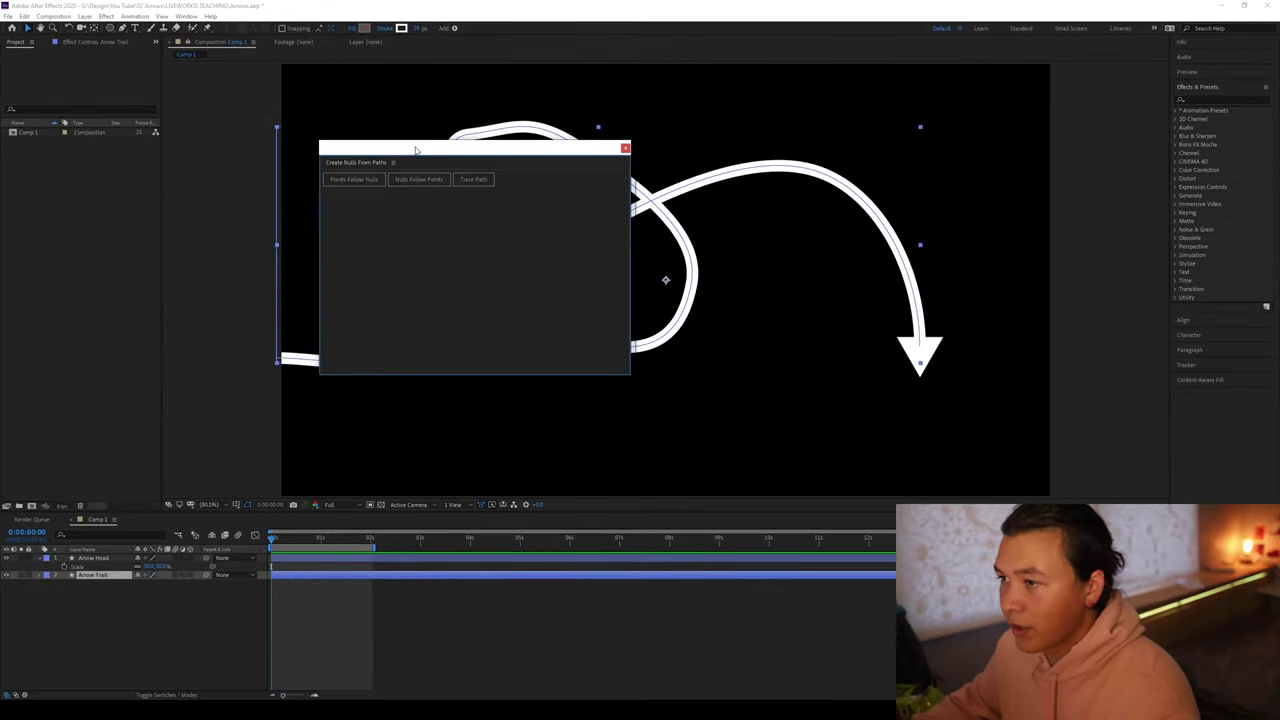
left_click_drag(416, 150, 374, 193)
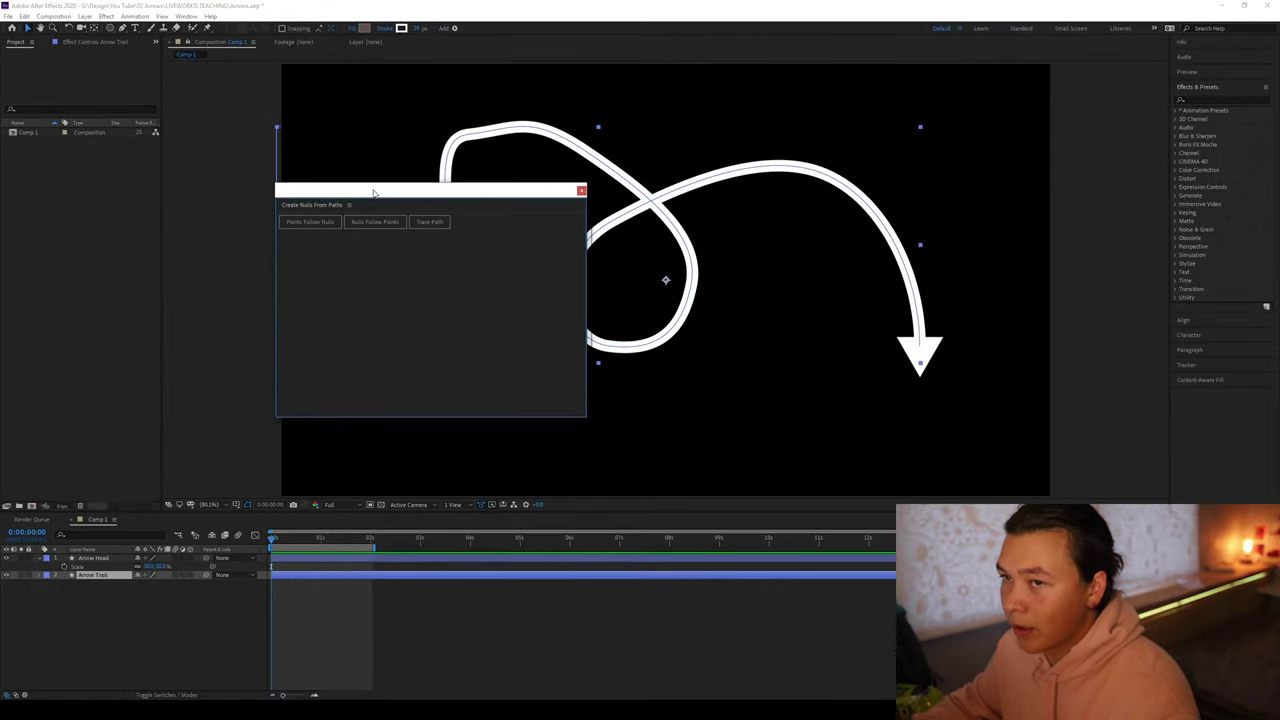
Step: Create a Trace Path null from the Path property of the Arrow Trail's Shape 1, and close the script window
left_click(42, 577)
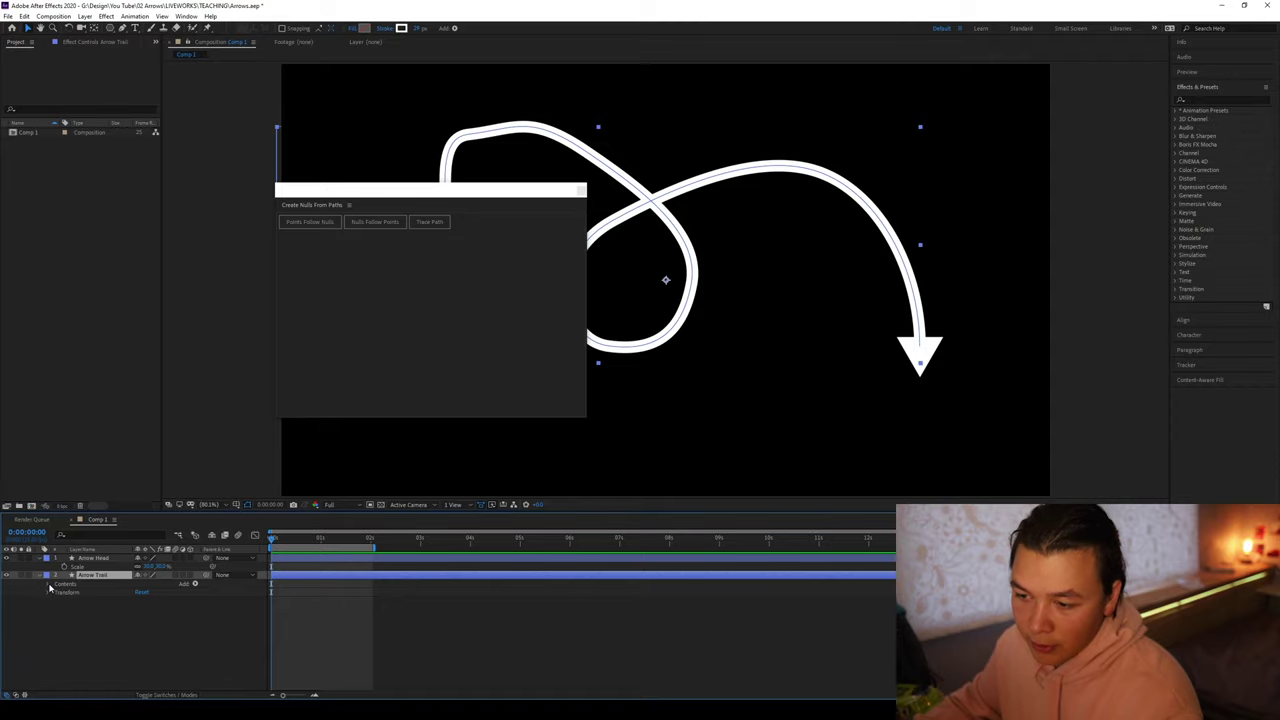
left_click(48, 584)
left_click(57, 592)
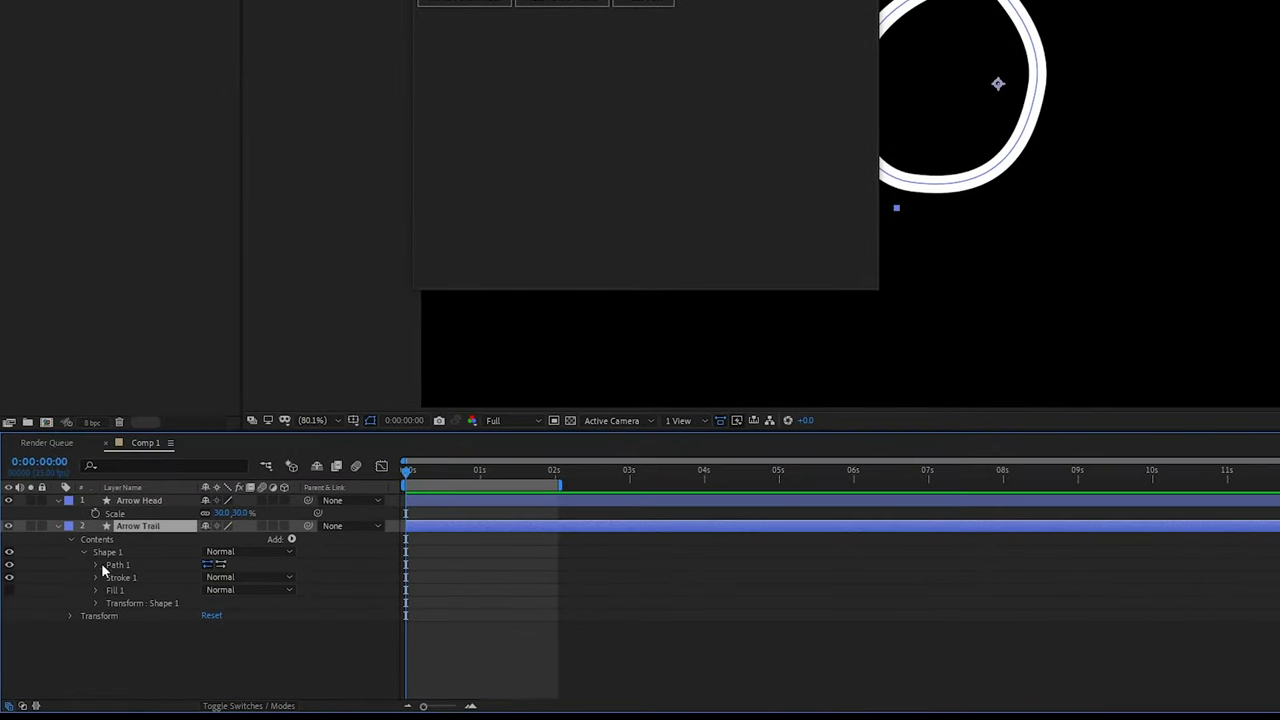
left_click(98, 563)
left_click(140, 578)
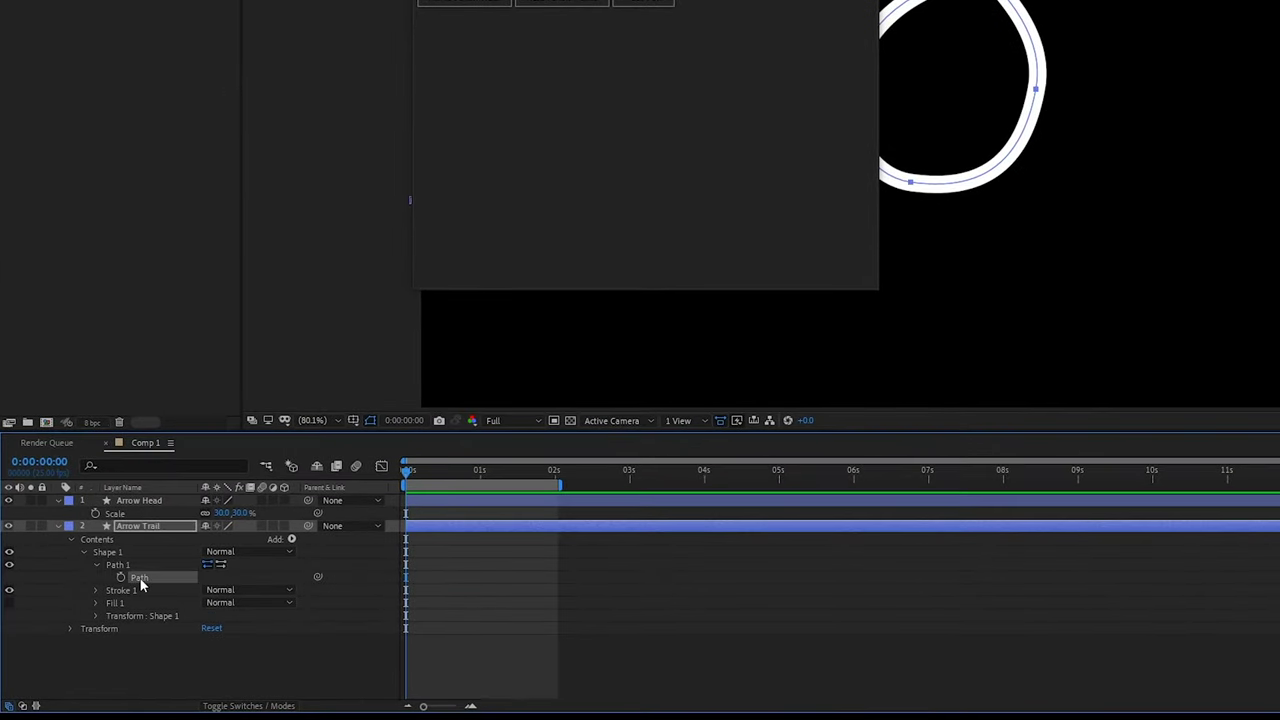
left_click(648, 3)
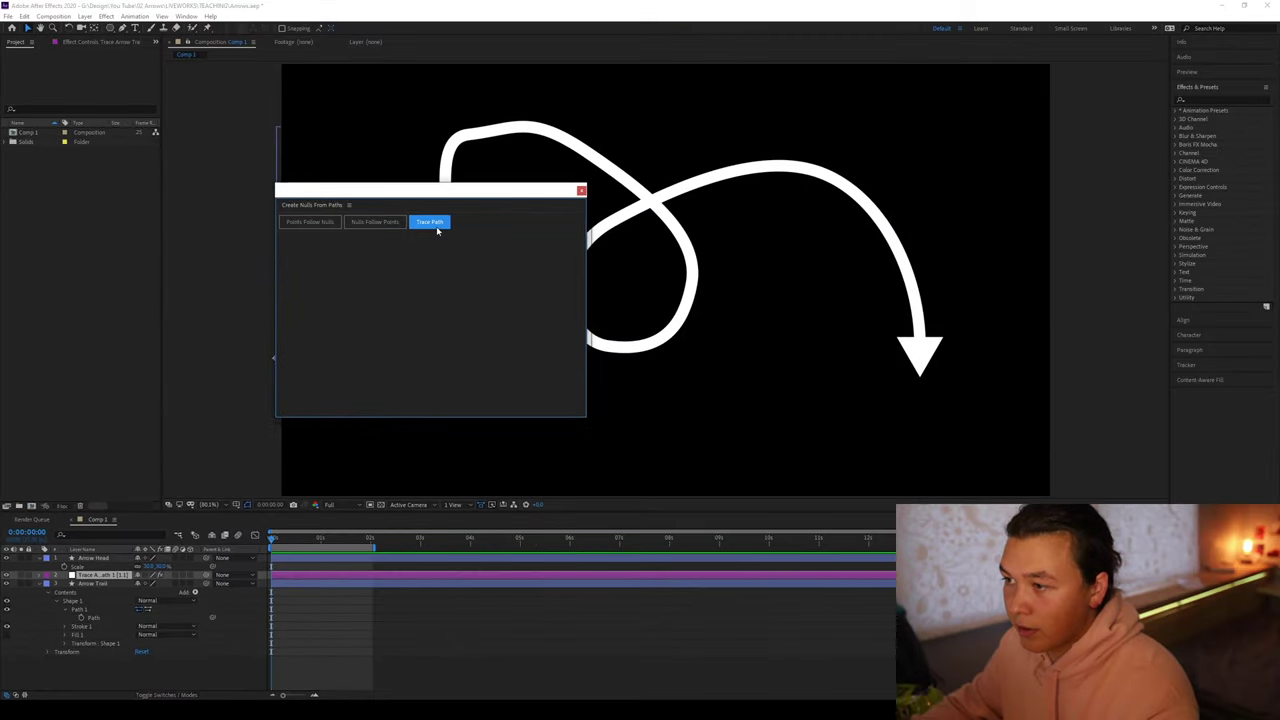
left_click_drag(530, 192, 1031, 188)
left_click(1097, 188)
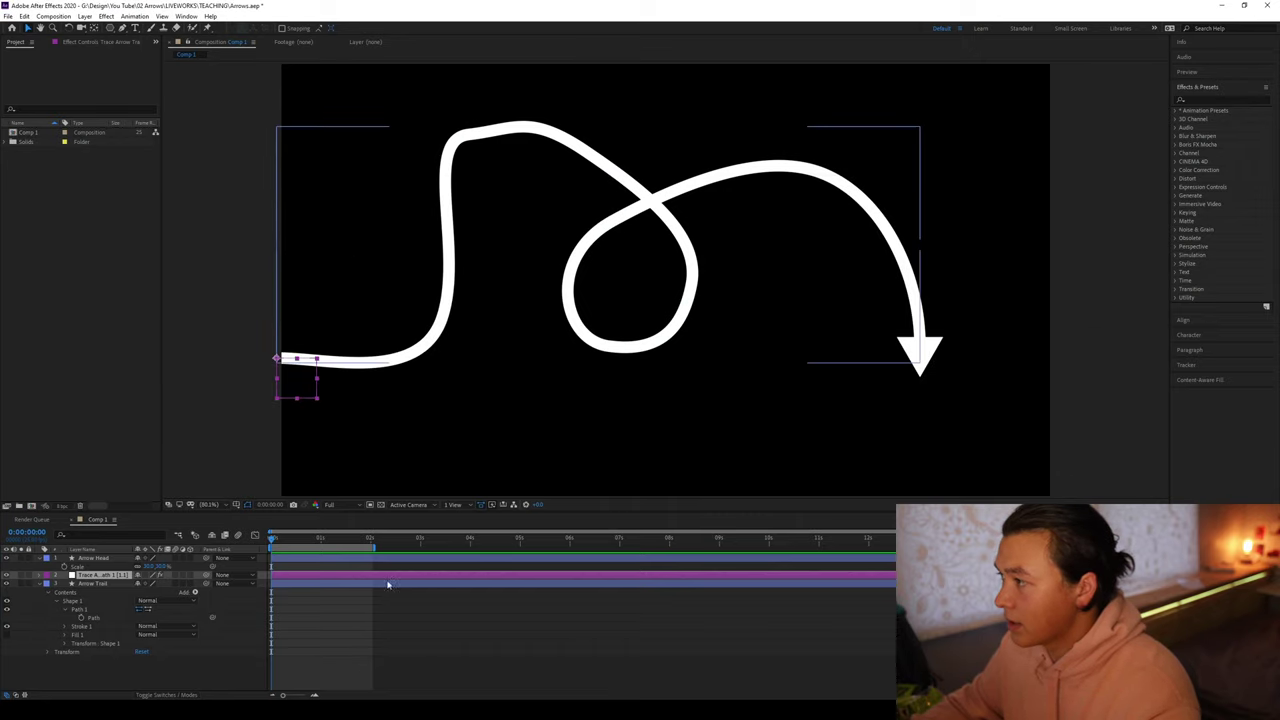
Step: Reveal the trace null's Progress keyframes and set the current time to its end keyframe at 0:00:01:00
mouse_move(271, 541)
left_mouse_down()
mouse_move(325, 552)
mouse_move(285, 560)
left_mouse_up()
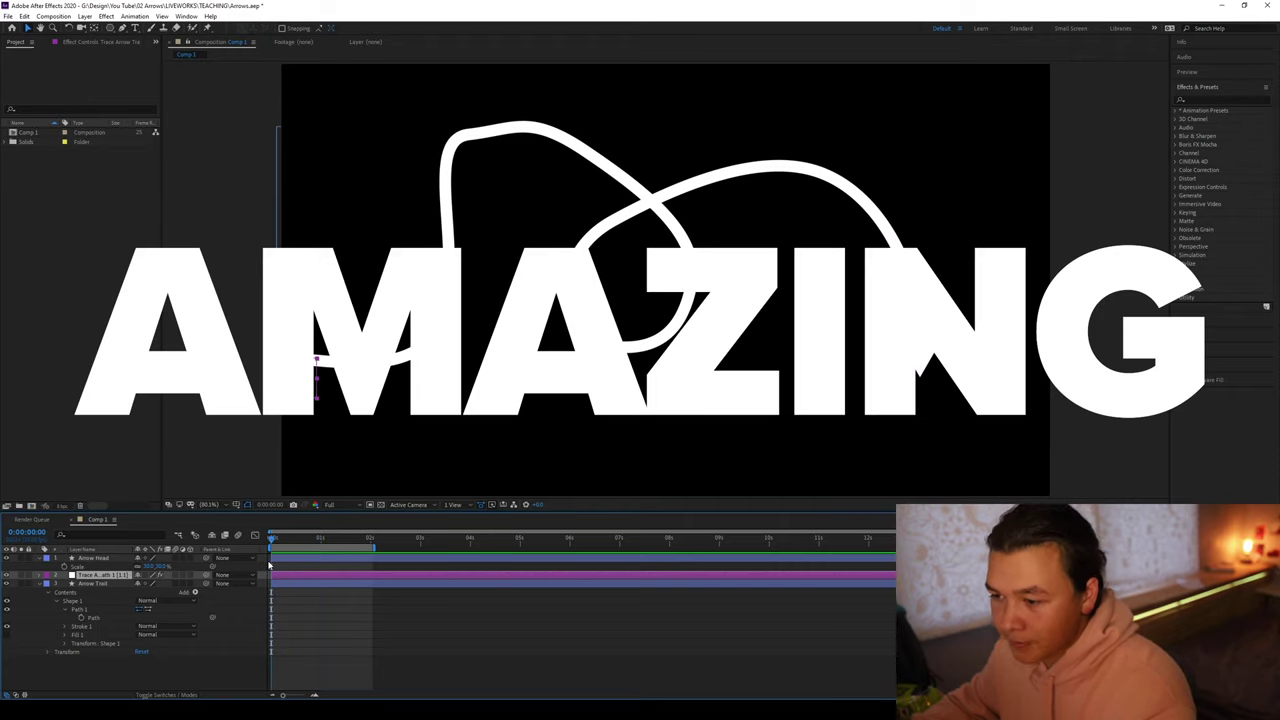
left_click(318, 577)
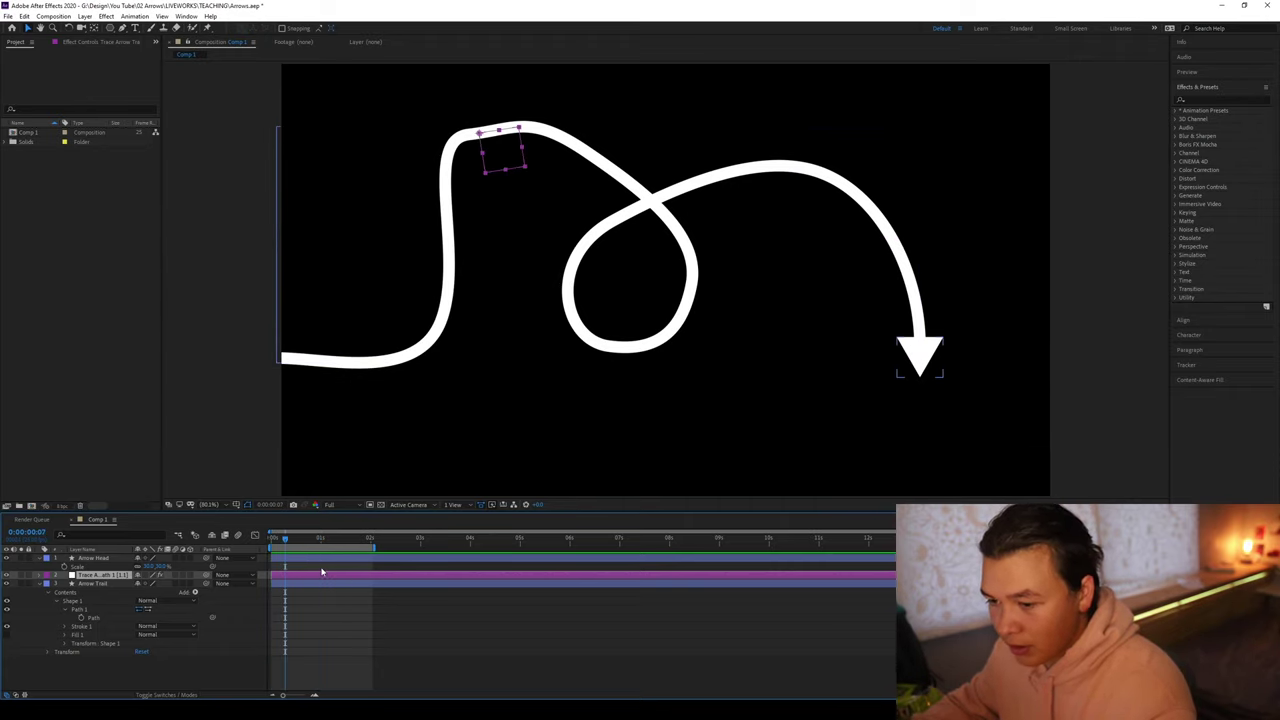
key("u")
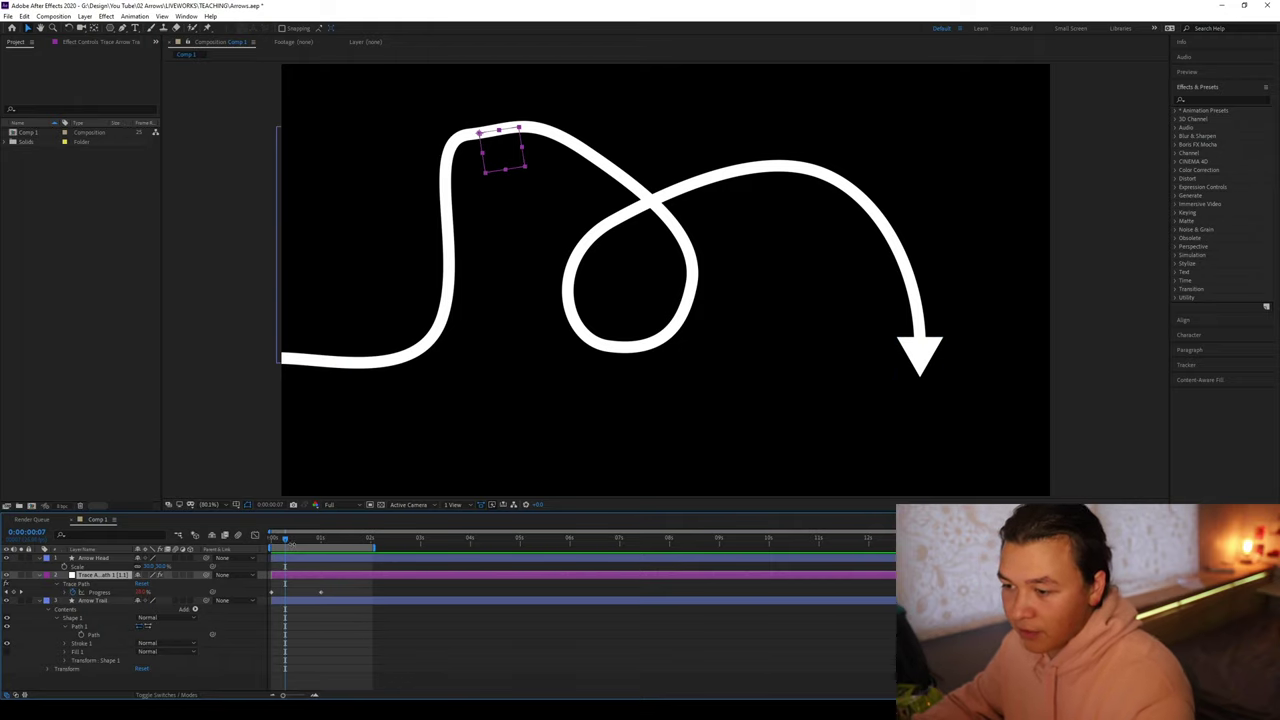
left_click(101, 593)
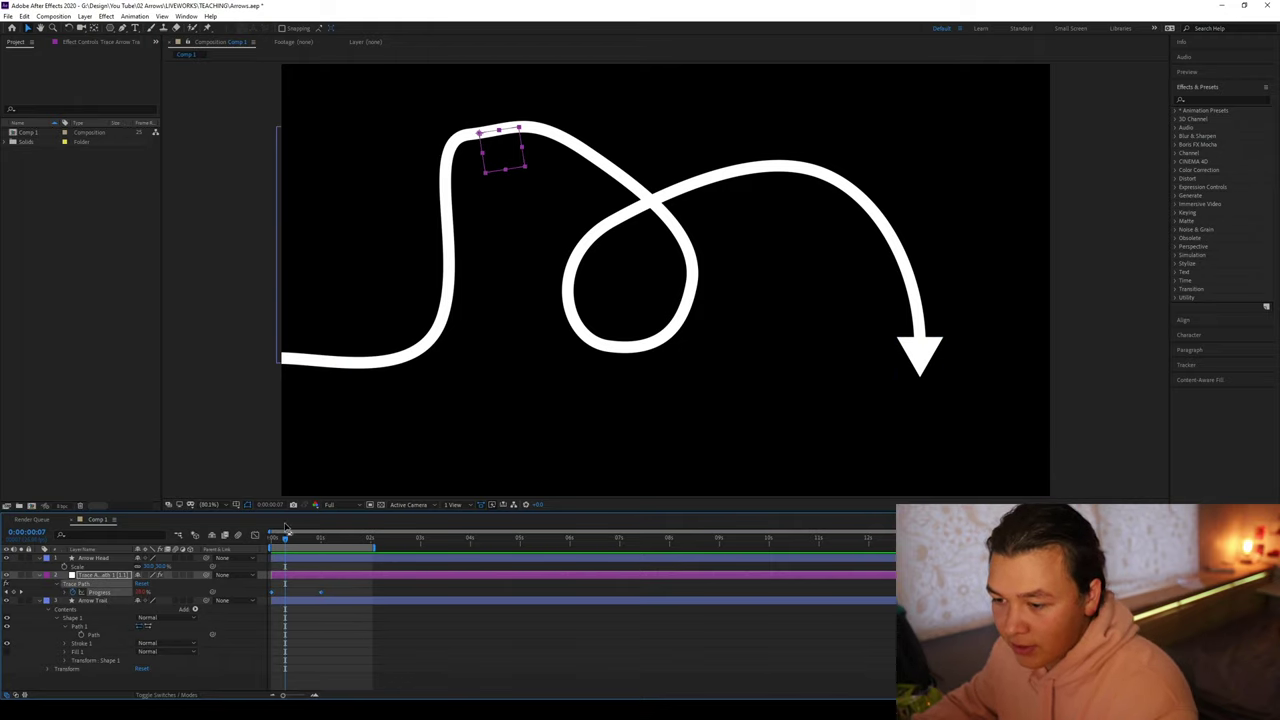
left_click_drag(287, 540, 320, 541)
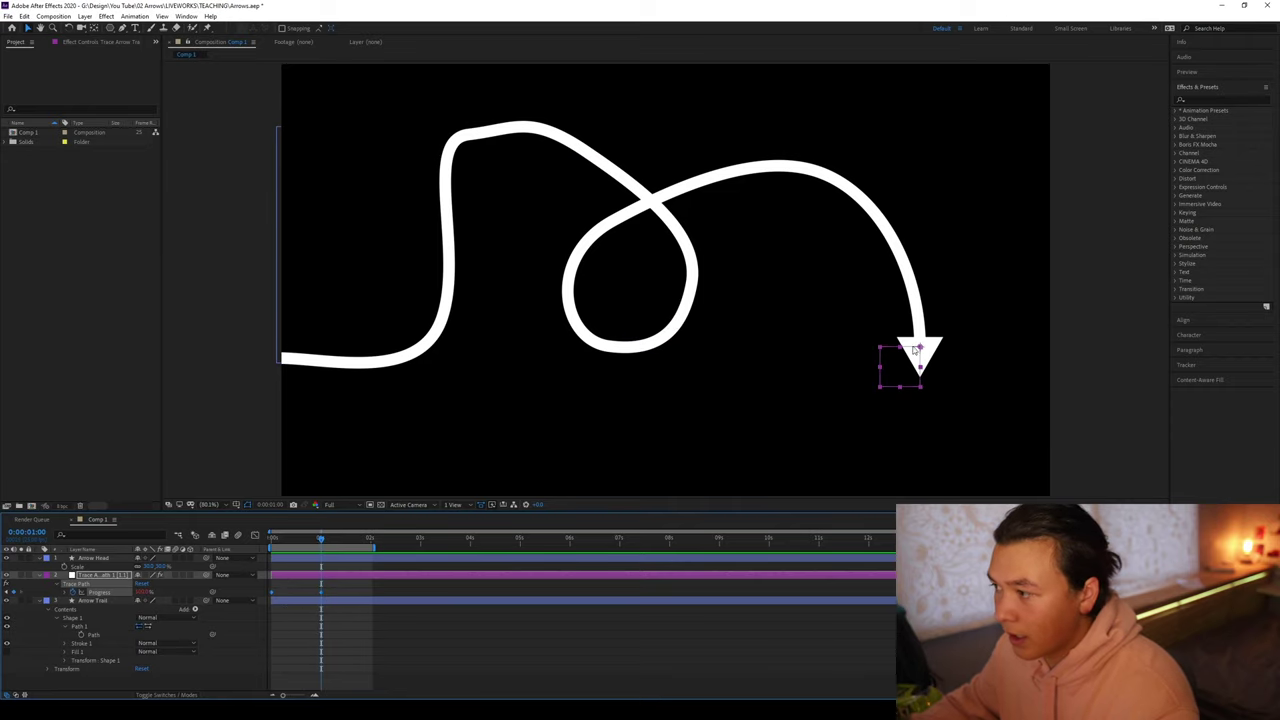
left_click(377, 595)
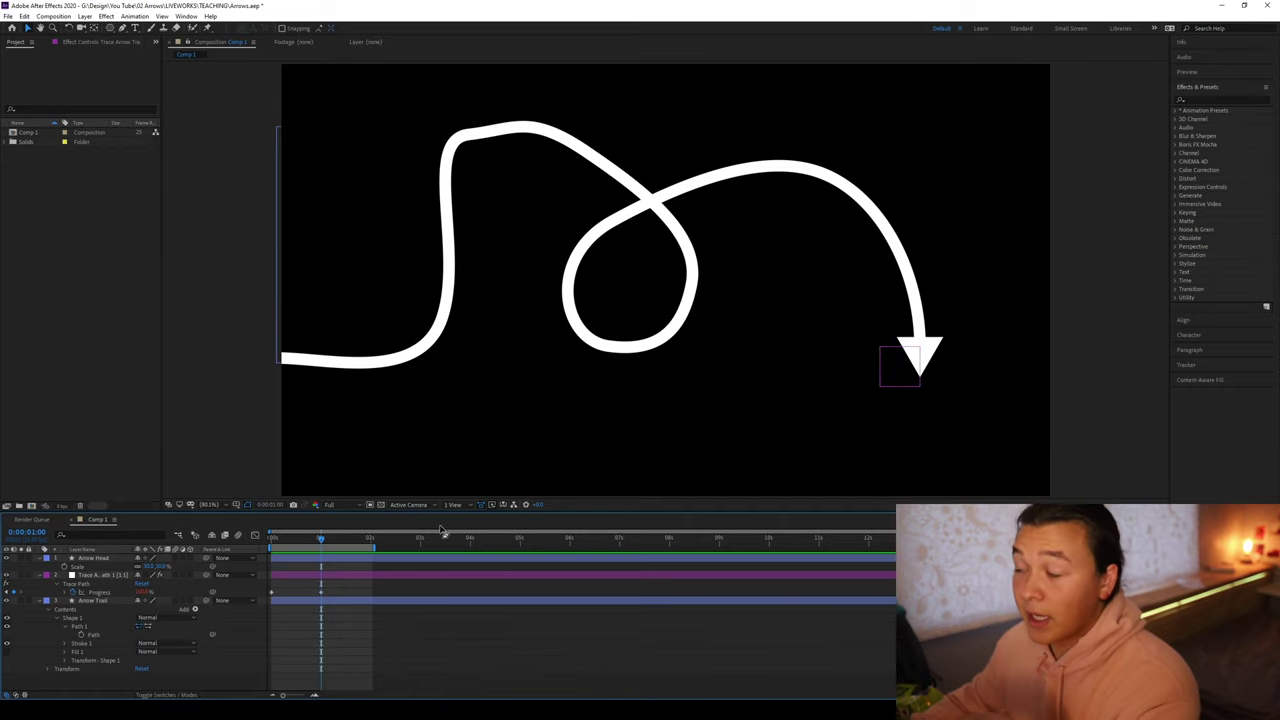
Step: Parent the Arrow Head layer to the trace null, and preview the animation from the start
left_click(322, 560)
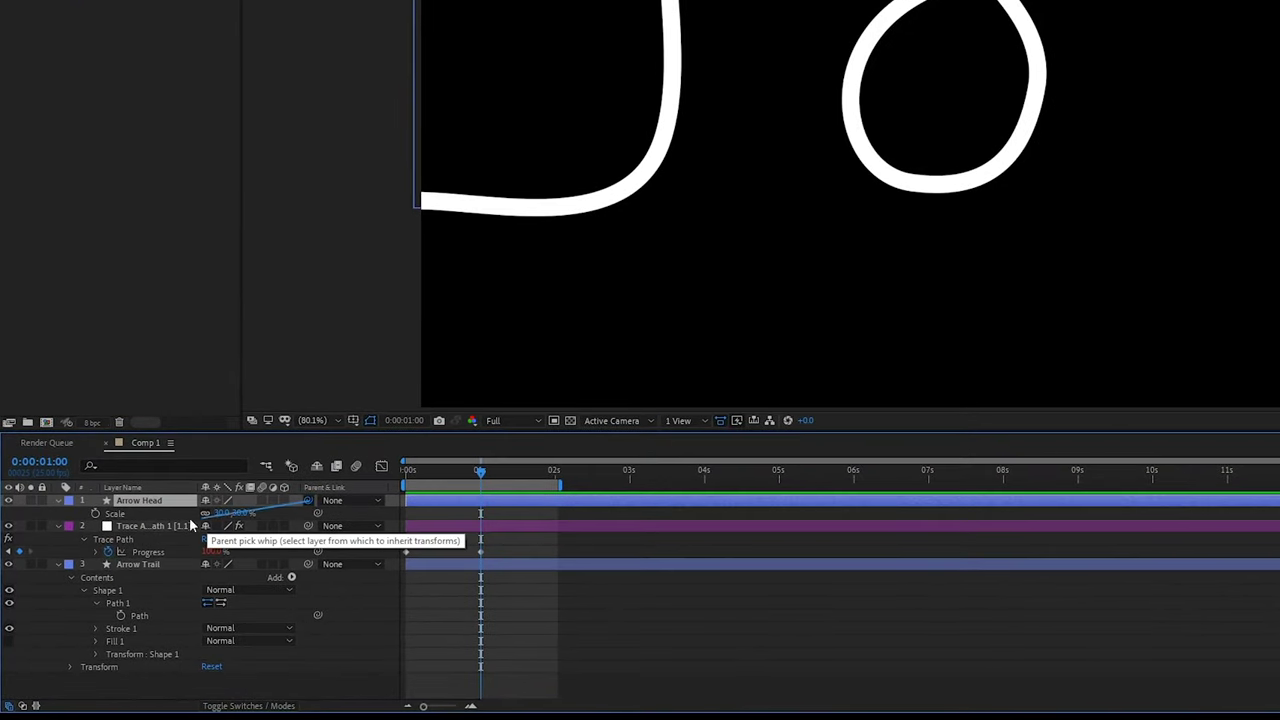
left_click_drag(189, 517, 150, 536)
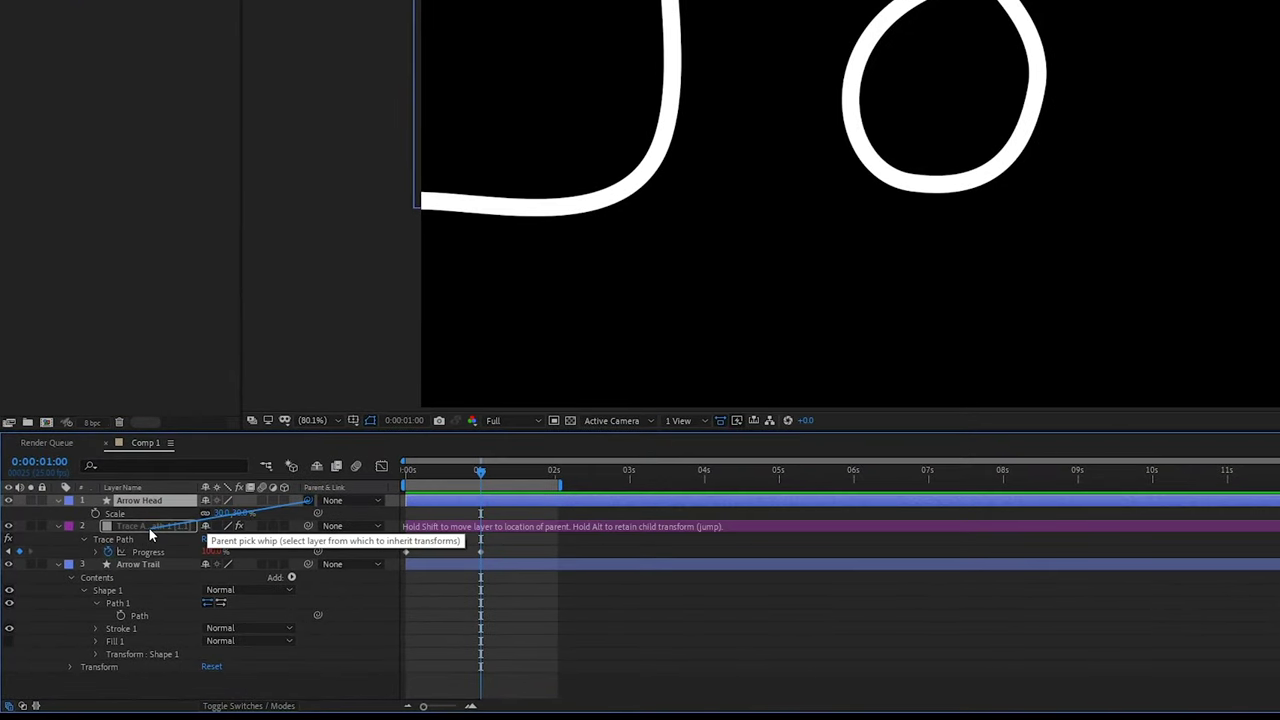
left_click_drag(149, 528, 147, 524)
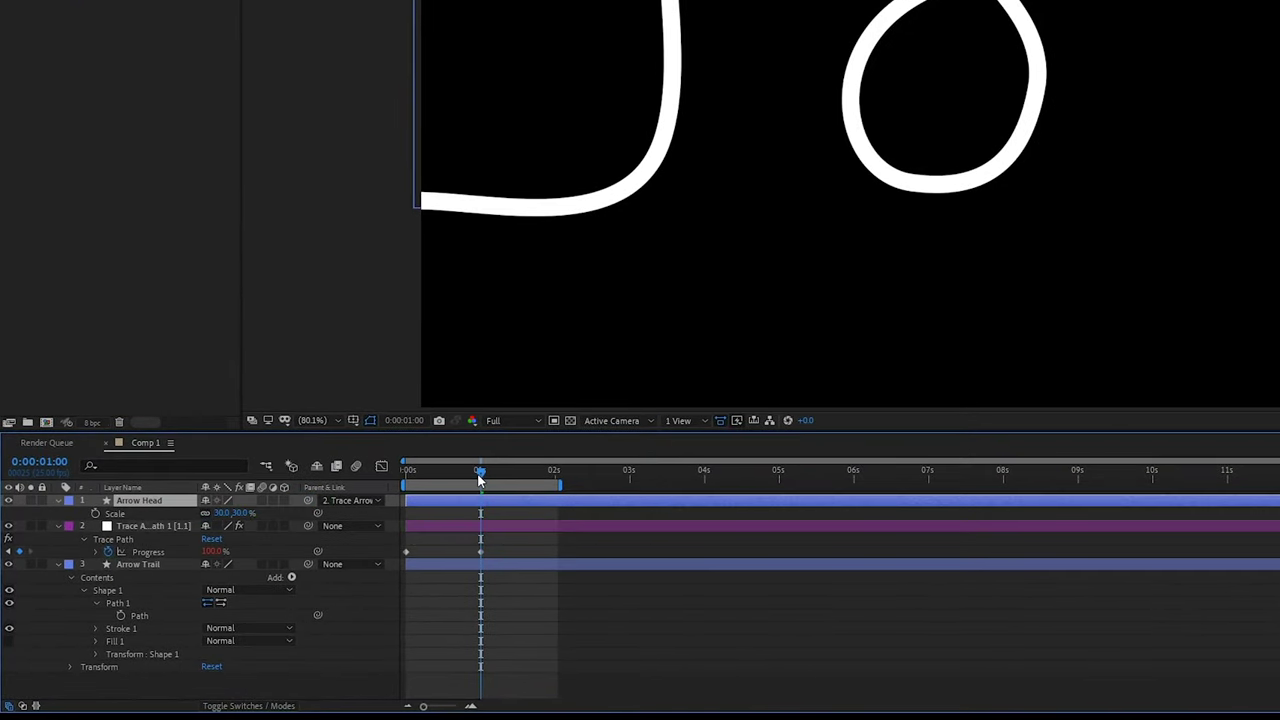
left_click_drag(463, 484, 367, 486)
key("space")
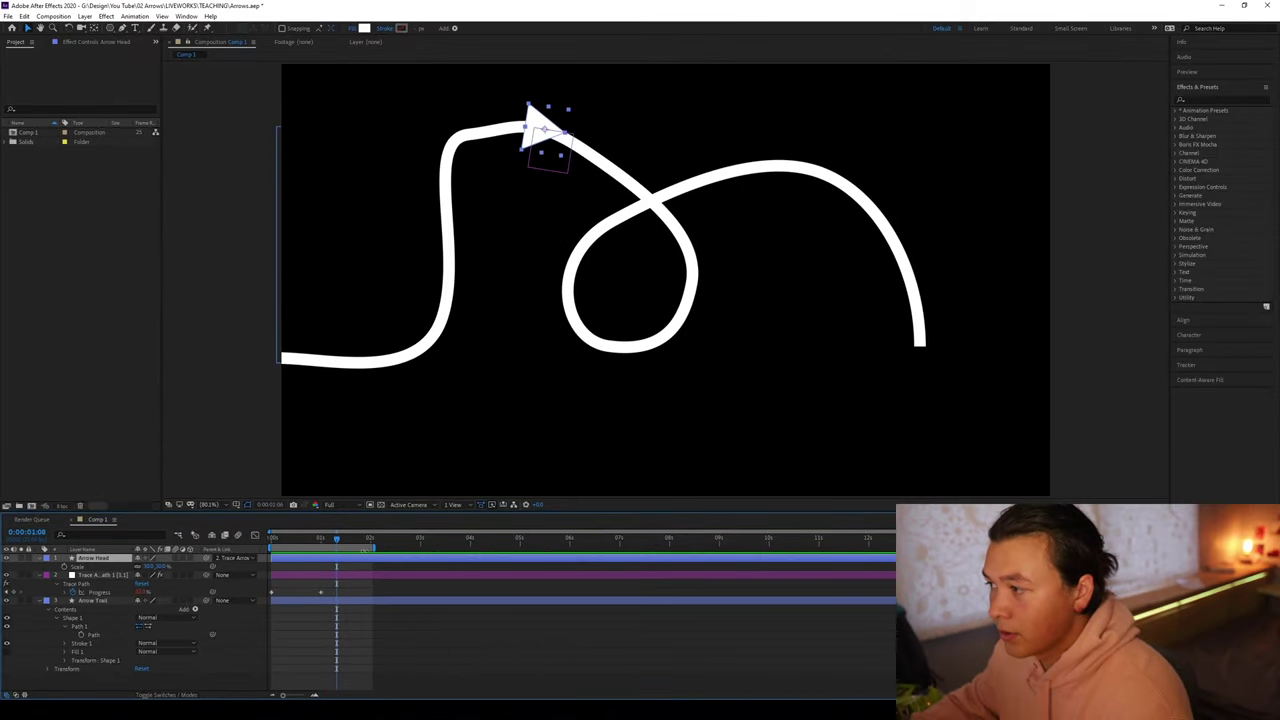
Step: Extend the work area to 4 seconds and move the null's end Progress keyframe to 3 seconds, previewing the slower motion
mouse_move(374, 549)
left_mouse_down()
mouse_move(500, 550)
mouse_move(472, 557)
left_mouse_up()
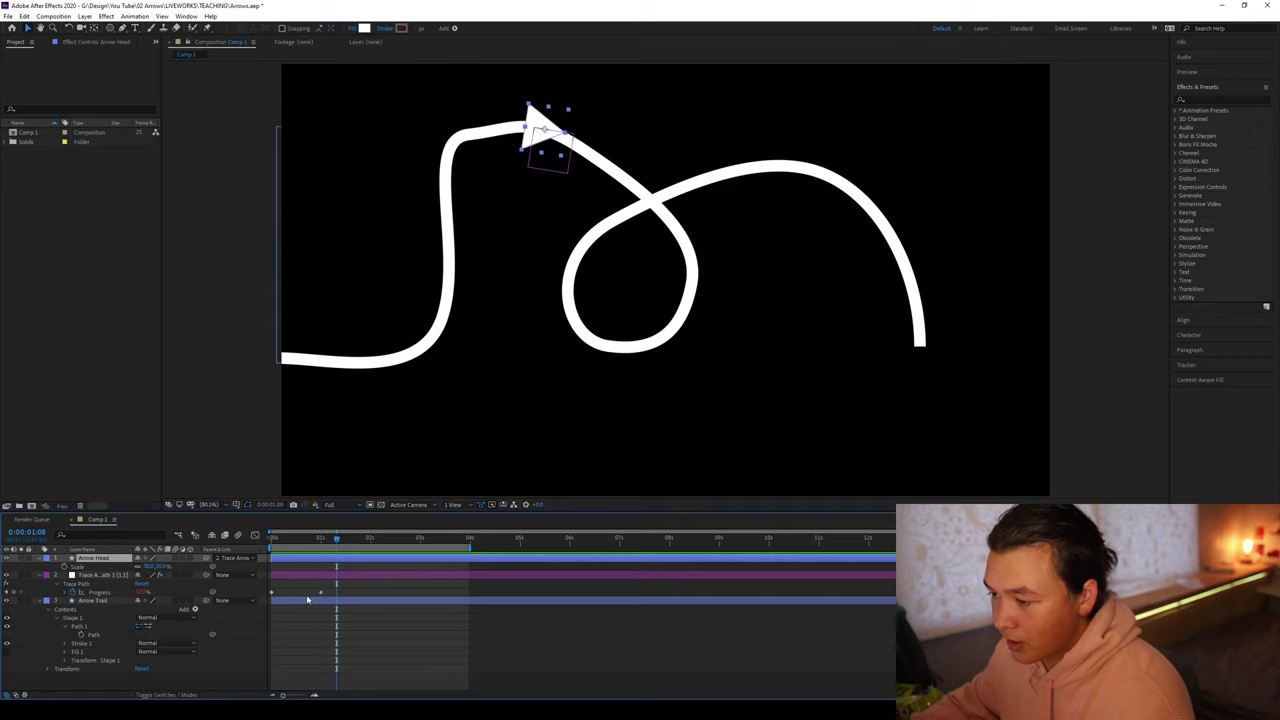
left_click_drag(321, 594, 392, 593)
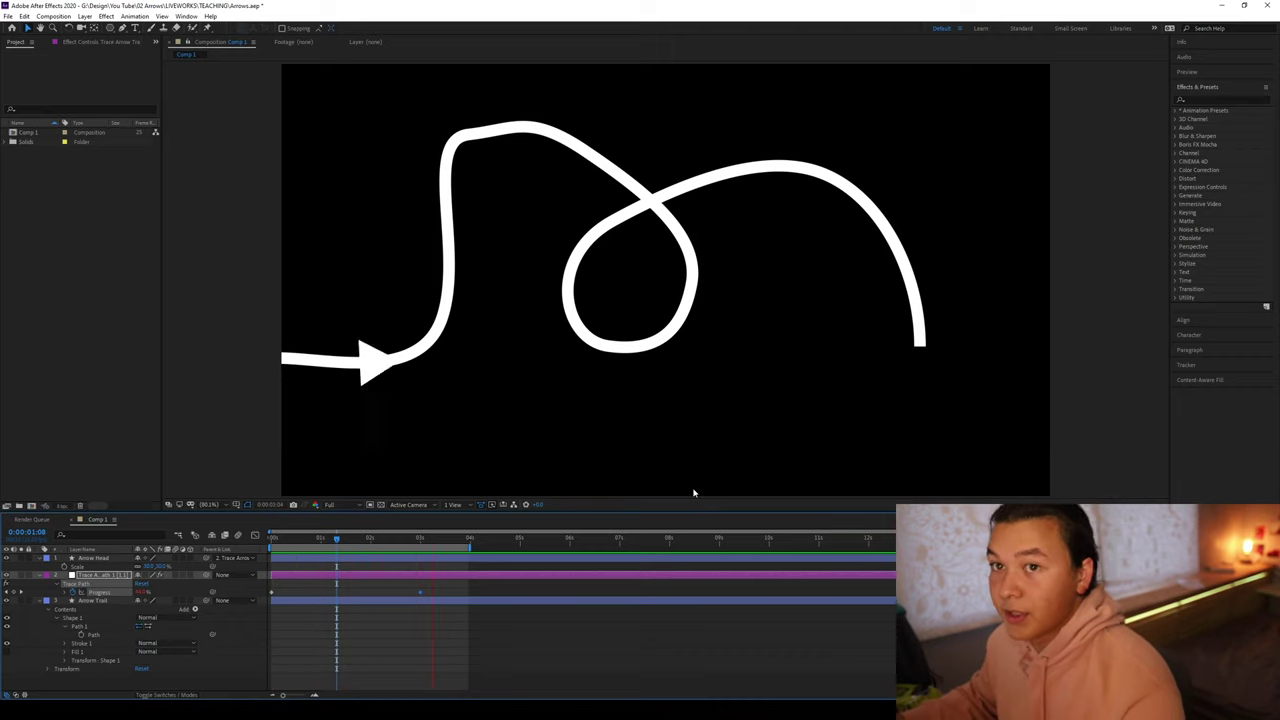
key("space")
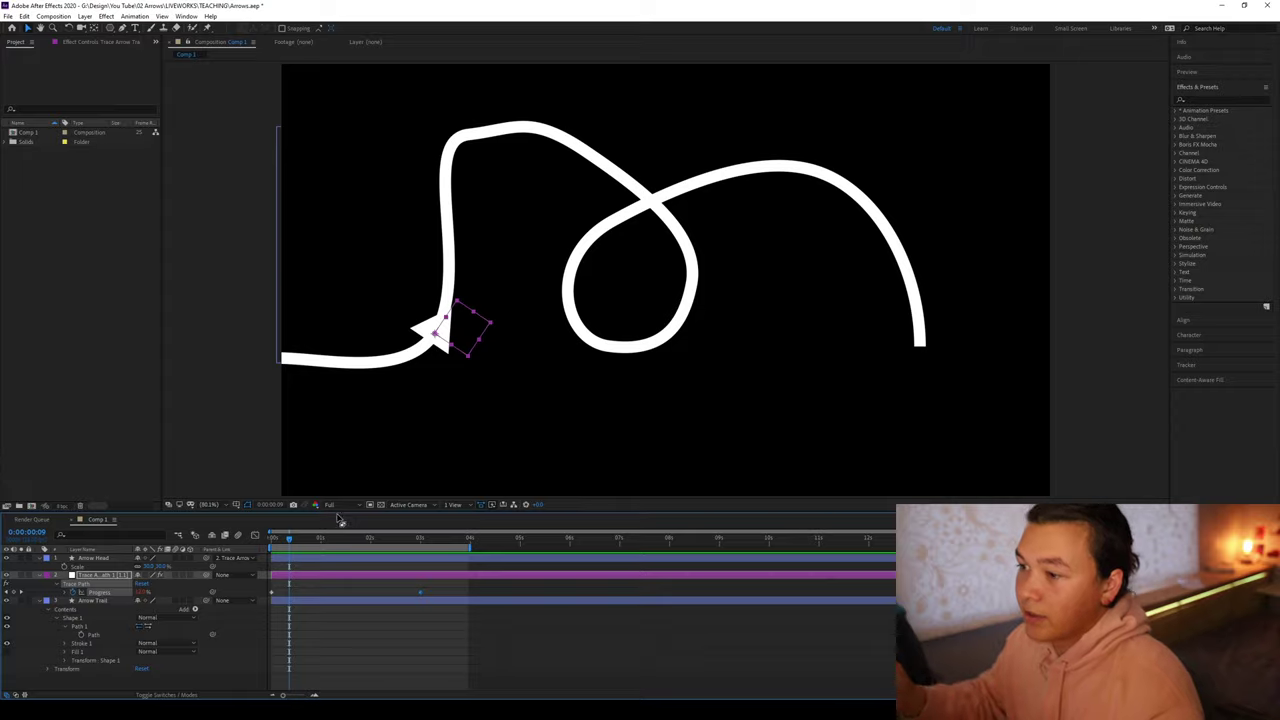
left_click_drag(298, 541, 261, 548)
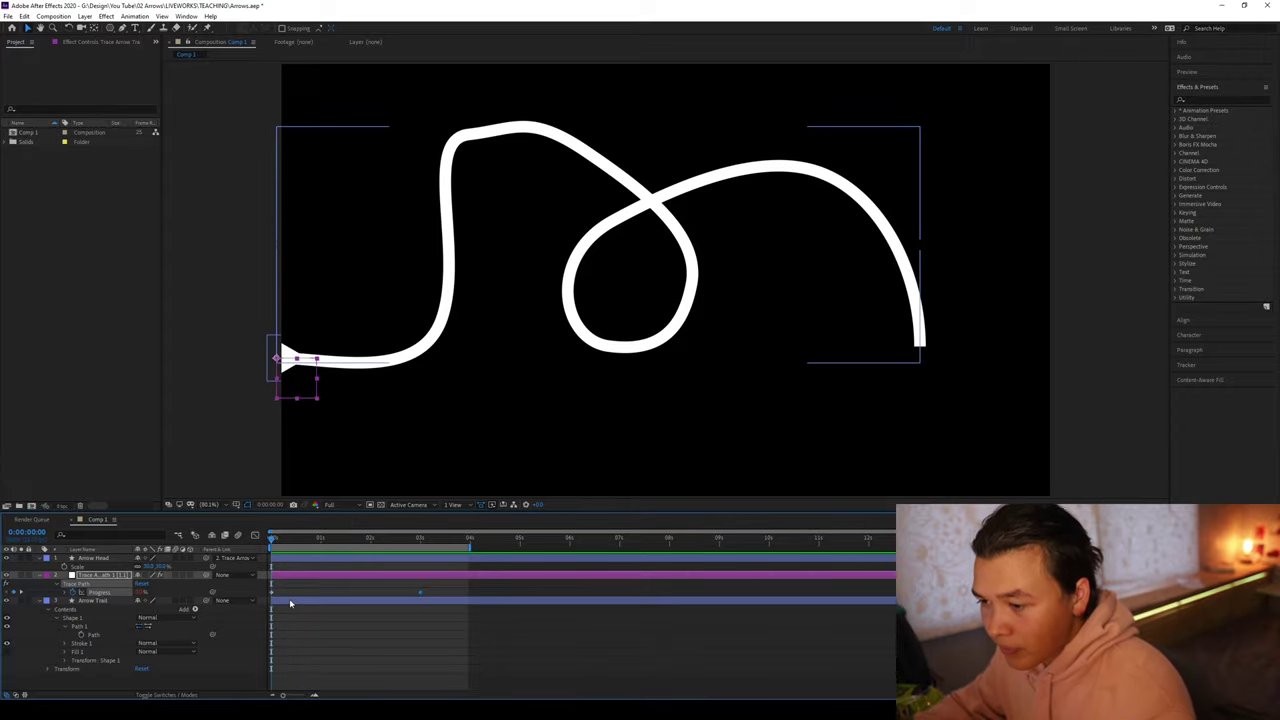
Step: Add Trim Paths to the Arrow Trail layer
left_click(290, 603)
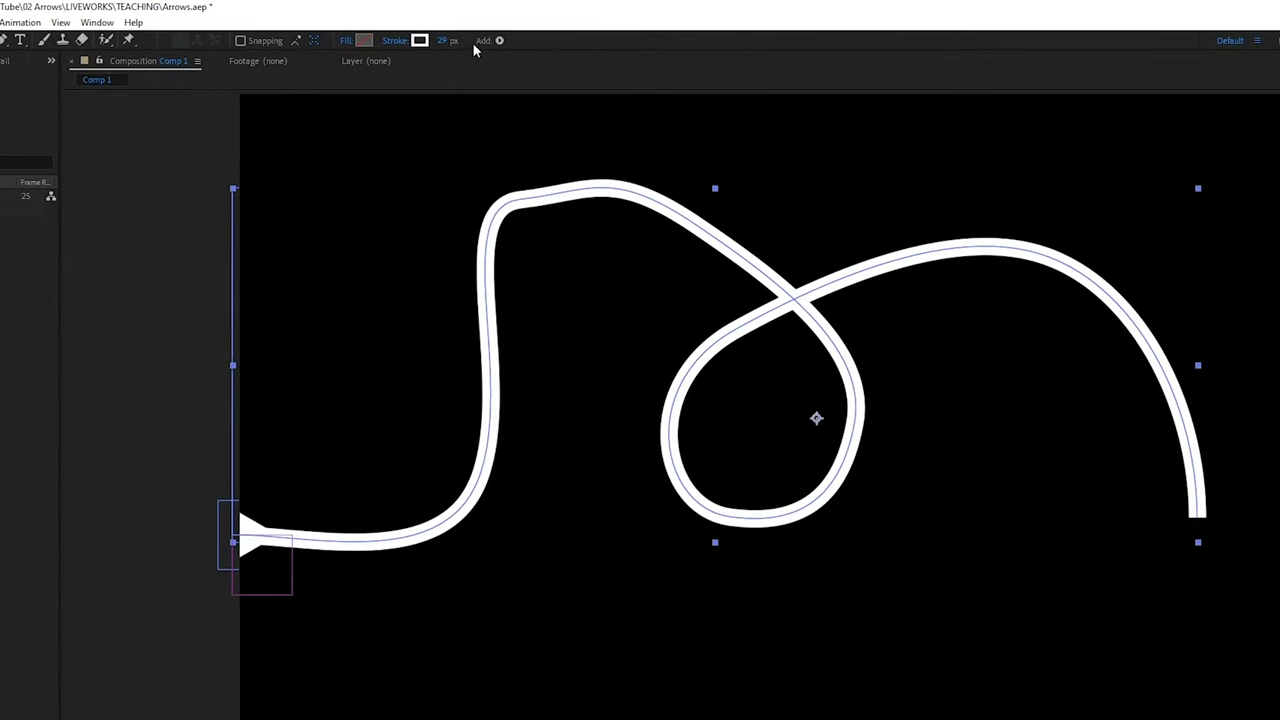
left_click(499, 42)
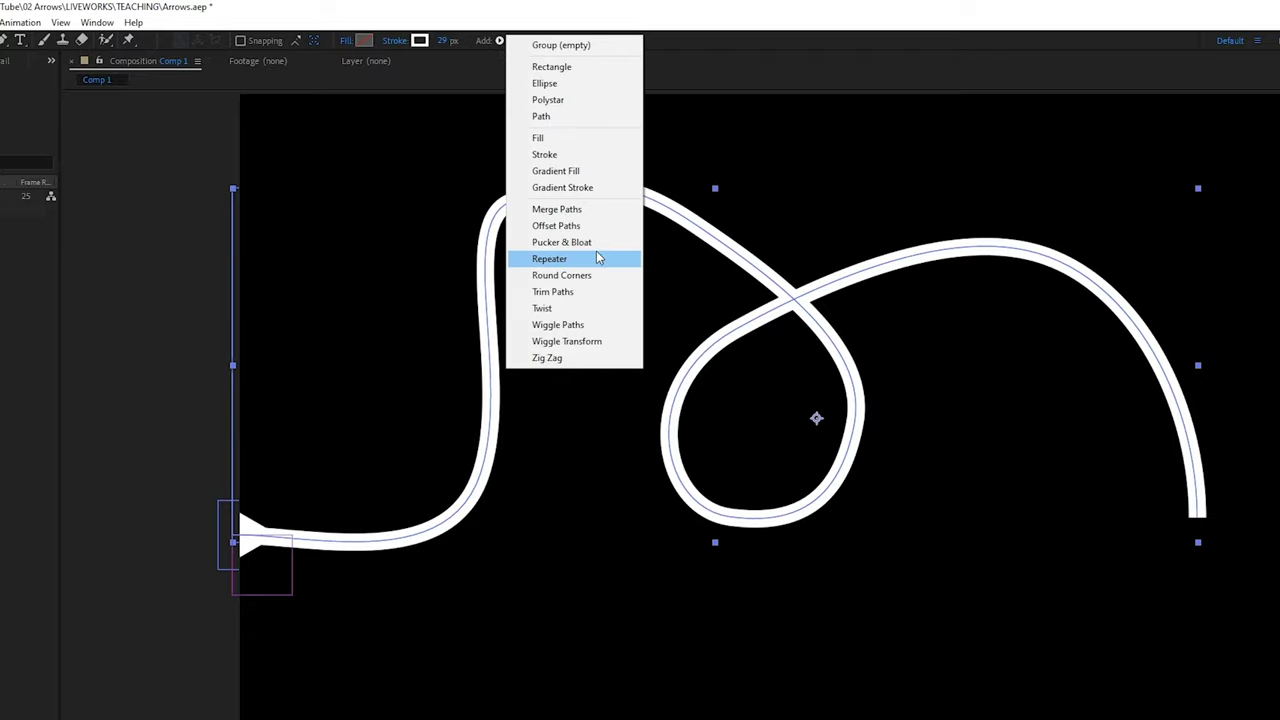
left_click(588, 291)
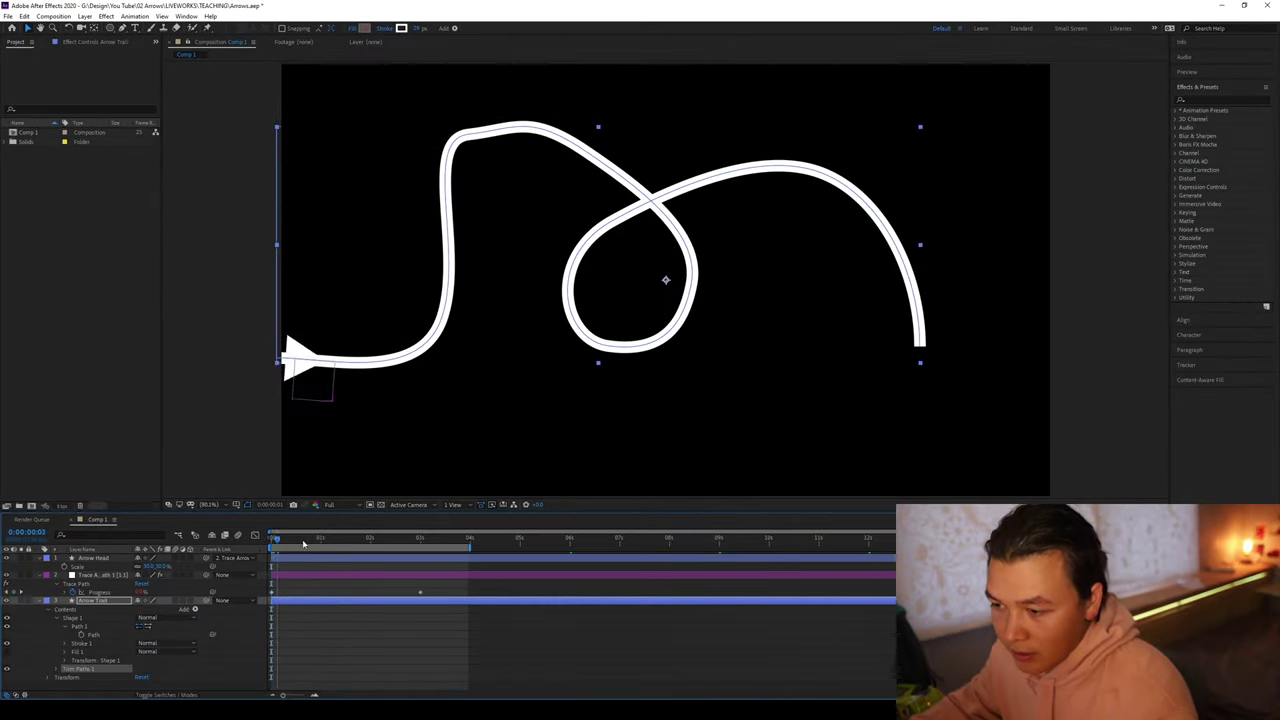
Step: Expand Trim Paths 1 on the Arrow Trail layer and link its End property to the trace null's Progress property with the pick whip
left_click_drag(308, 543, 340, 543)
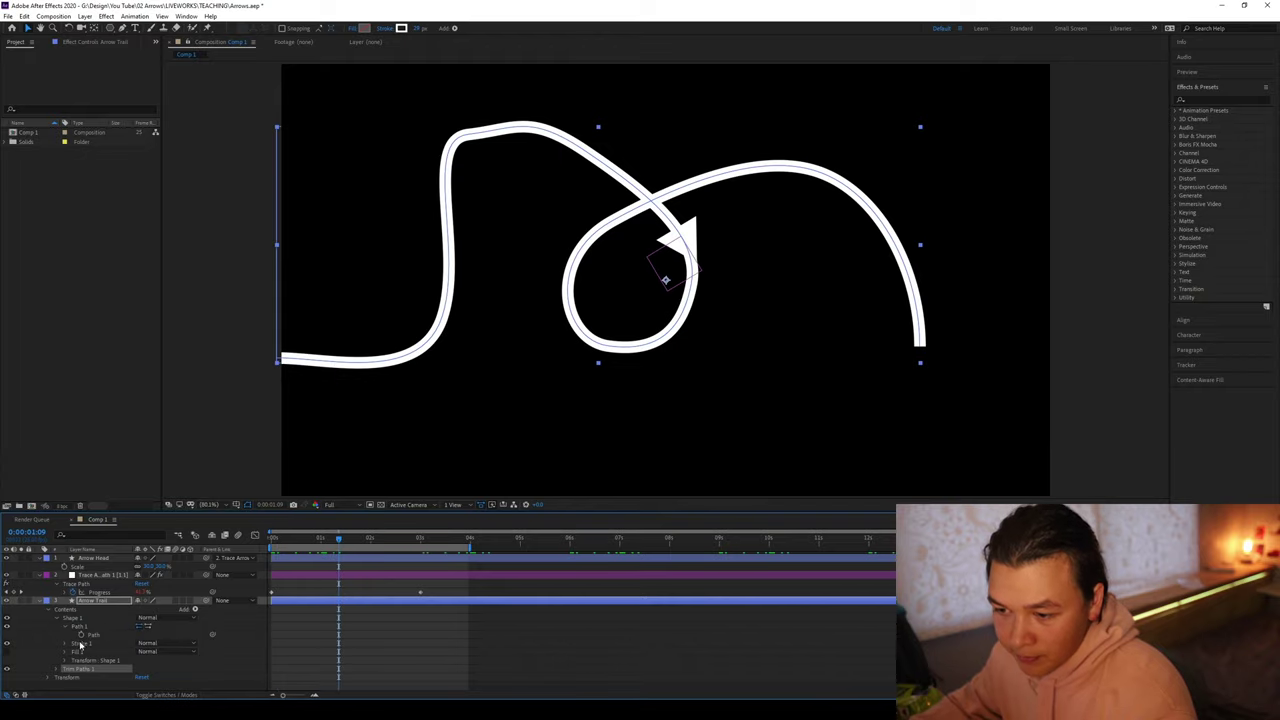
left_click(63, 668)
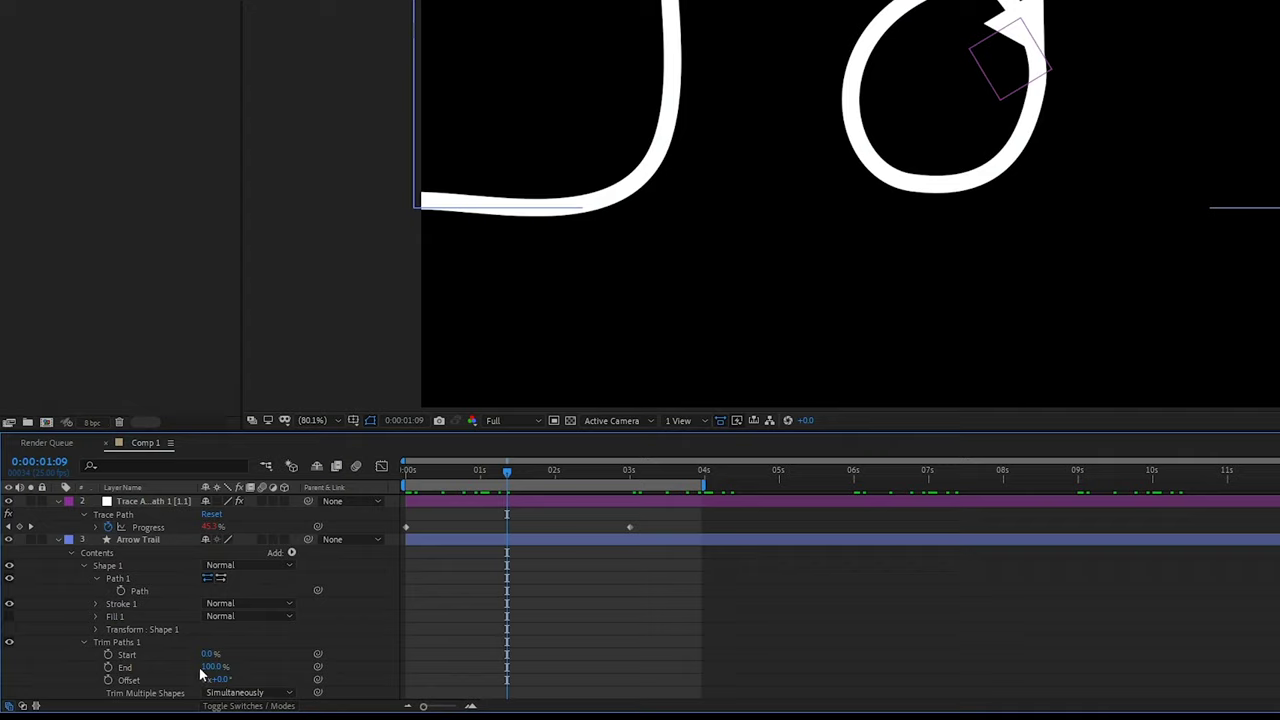
mouse_move(208, 666)
left_mouse_down()
mouse_move(162, 666)
mouse_move(168, 648)
mouse_move(225, 656)
left_mouse_up()
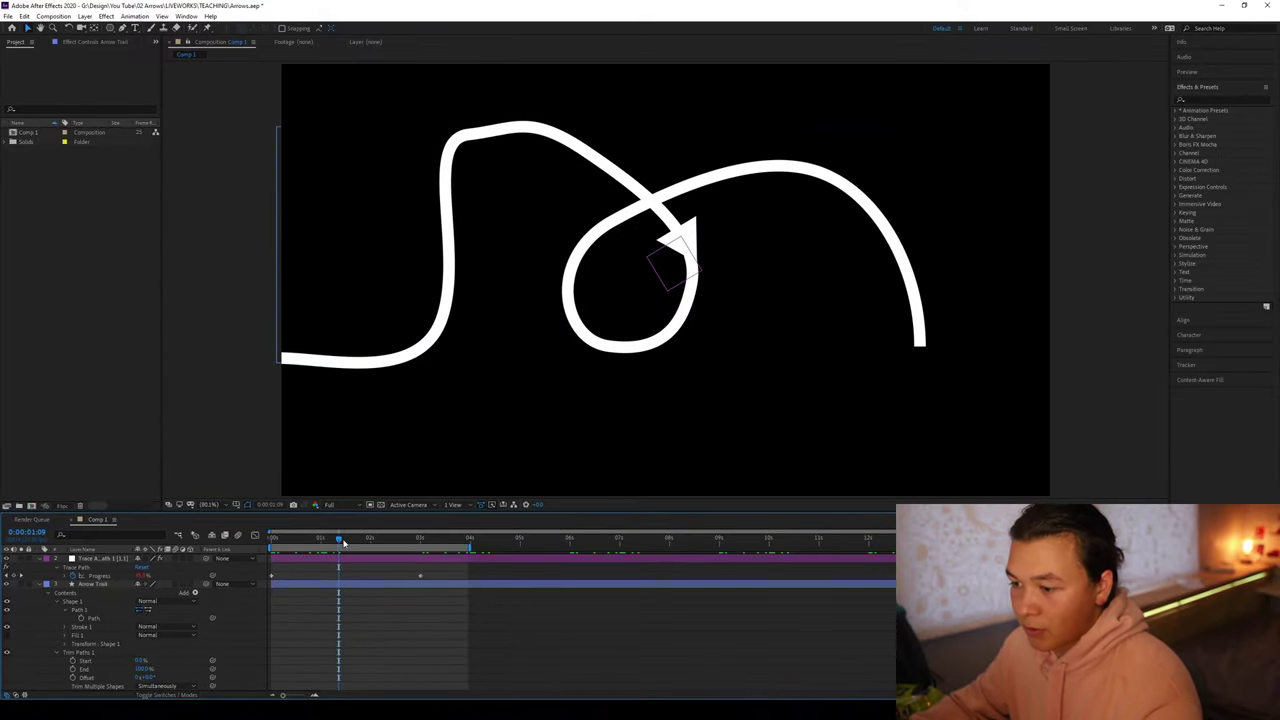
left_click_drag(338, 540, 422, 542)
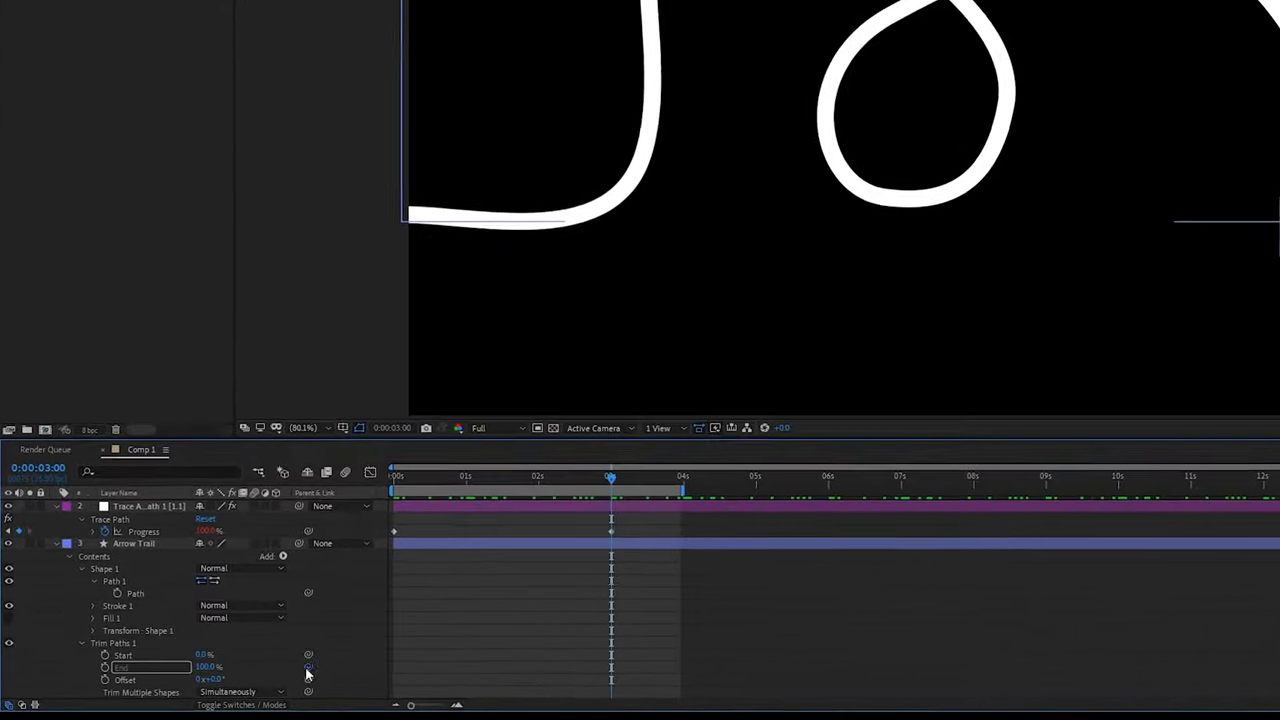
left_click_drag(212, 669, 132, 576)
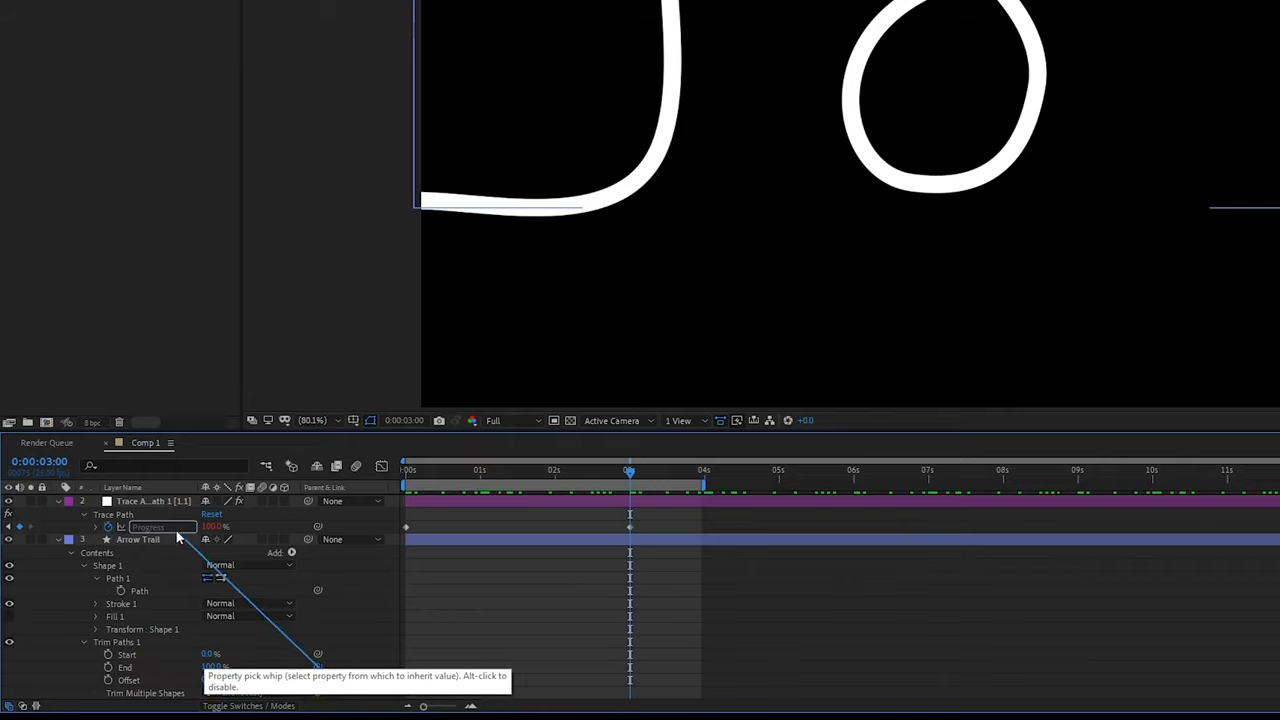
left_click_drag(177, 539, 177, 539)
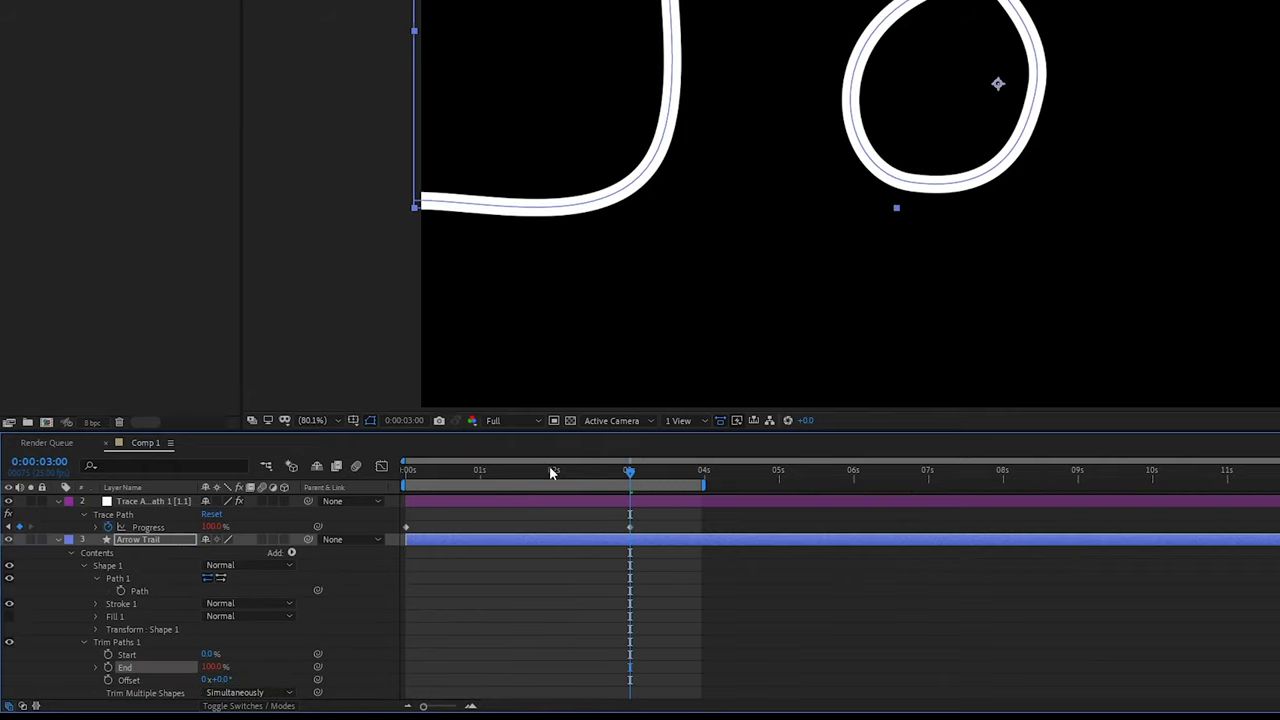
Step: Preview the animation from the start, and check the arrow's behaviour just past the end Progress keyframe at 3 seconds
left_click_drag(551, 473, 406, 473)
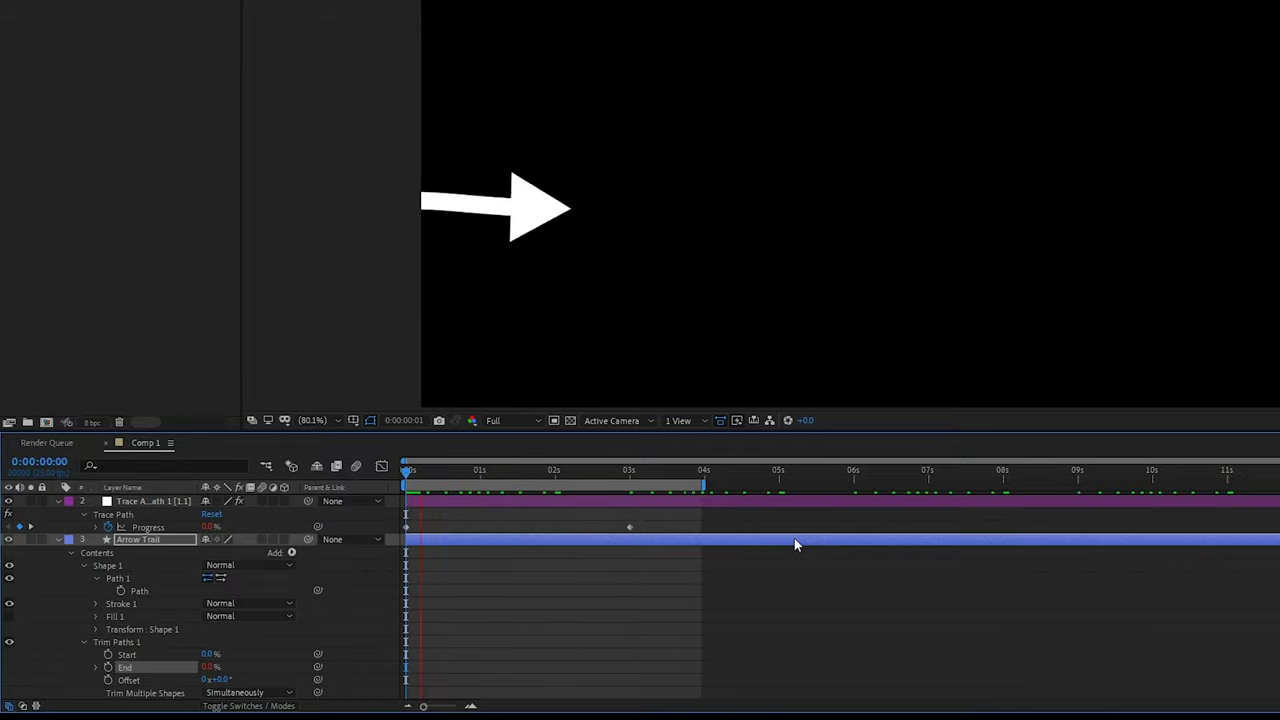
key("space")
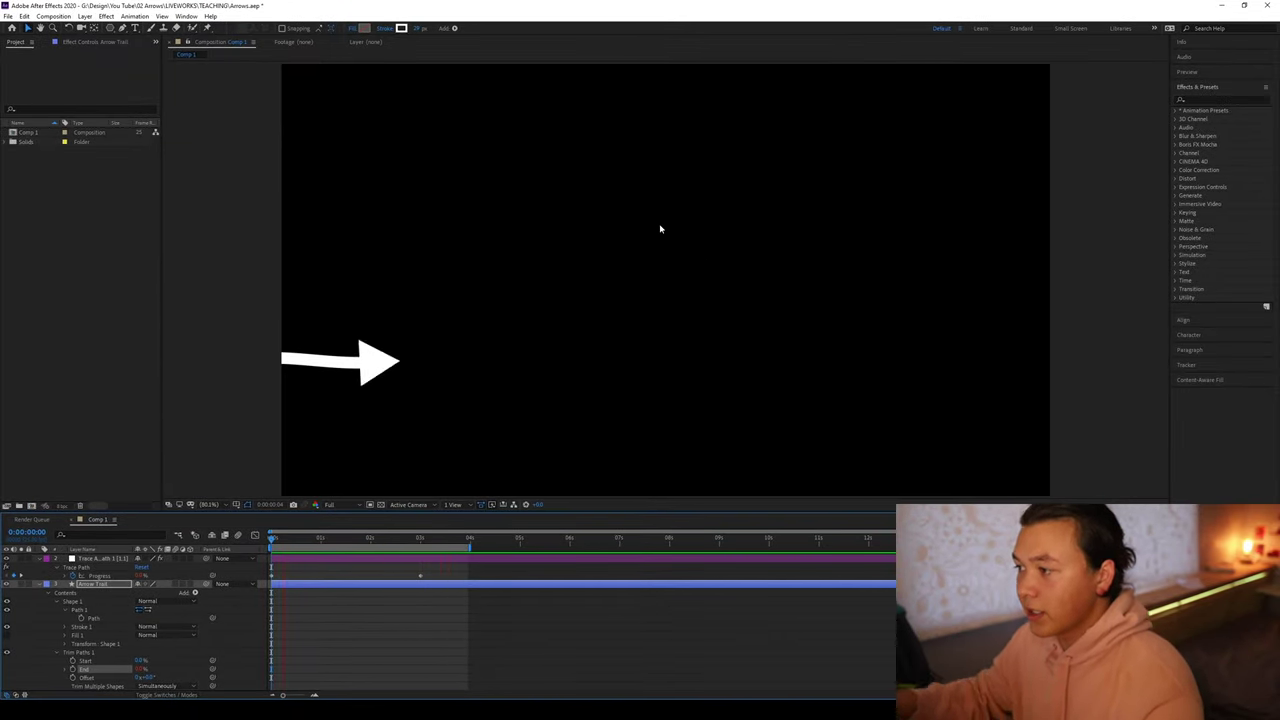
key("space")
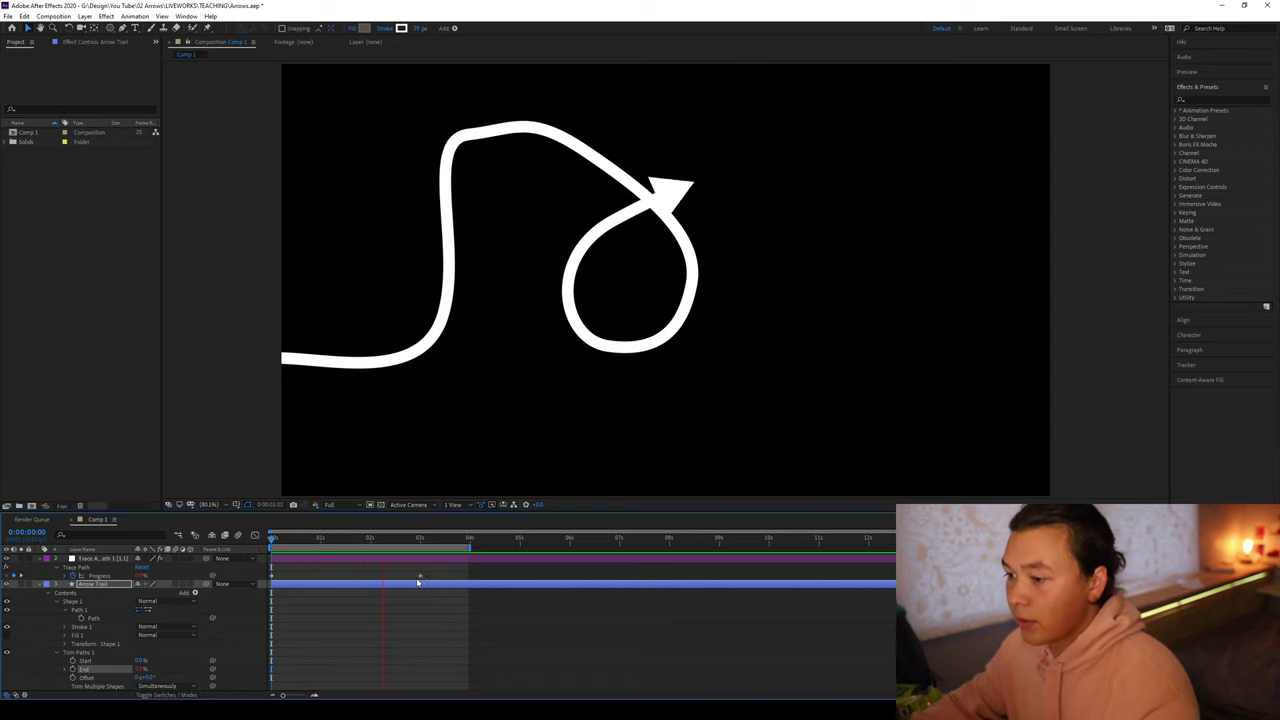
key("space")
left_click(421, 541)
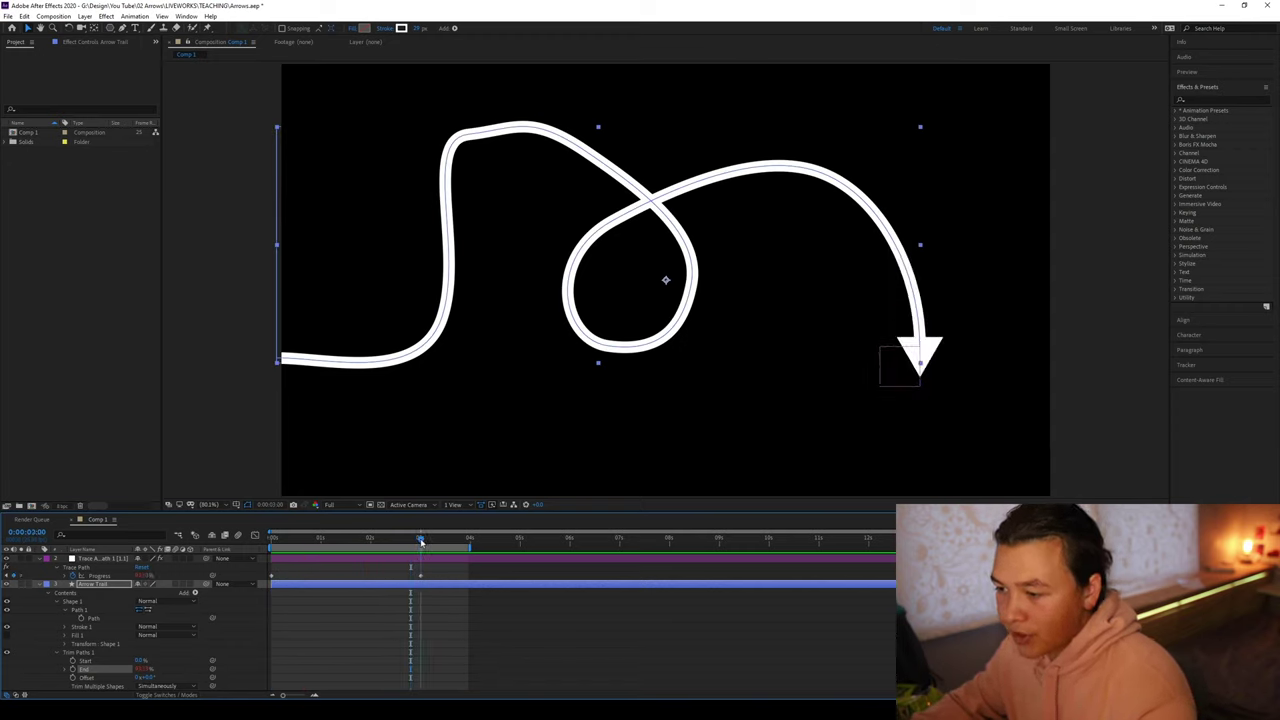
left_click_drag(421, 541, 441, 548)
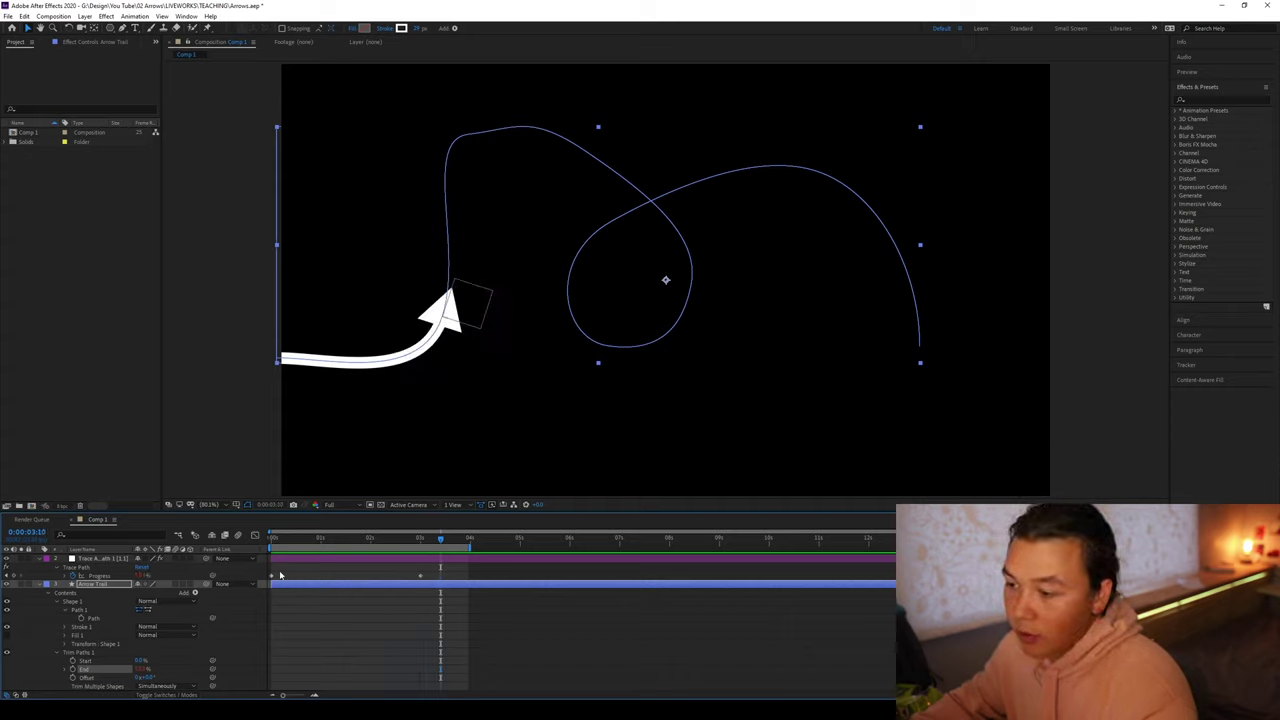
Step: Delete the expression on the trace null's Progress property, and preview the animation from the start
left_click(97, 577)
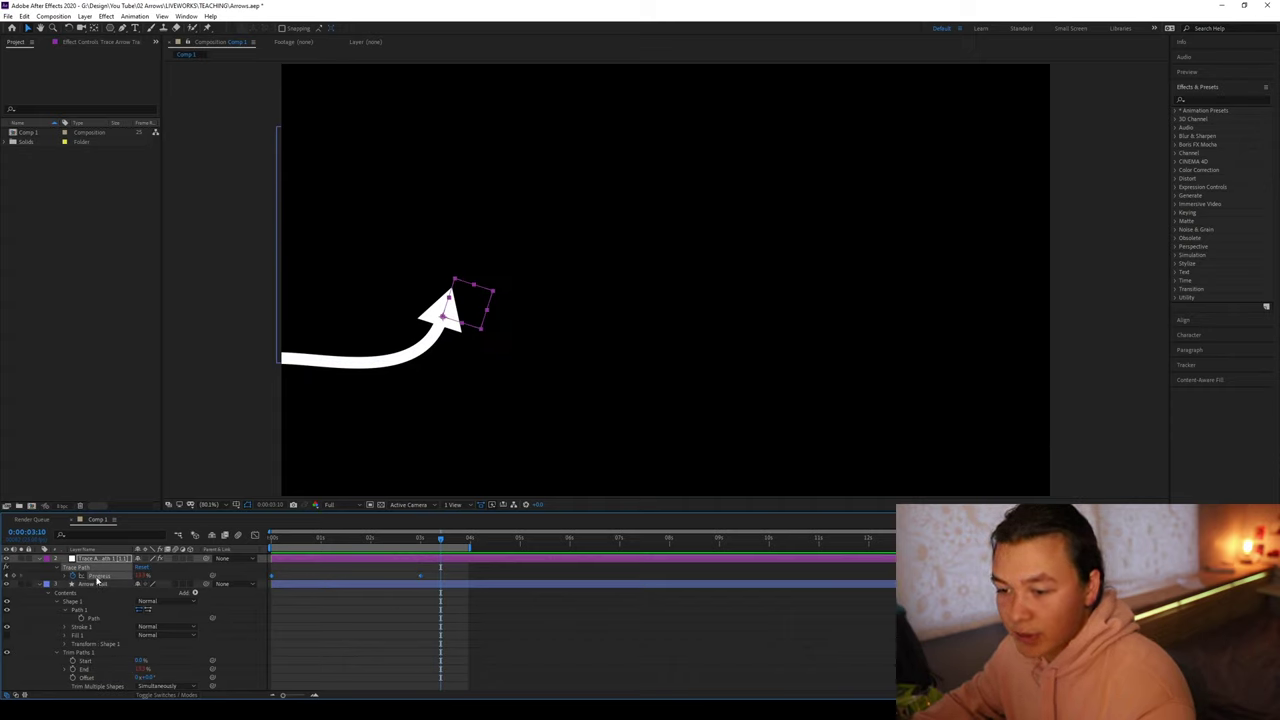
key("super")
left_click(391, 569)
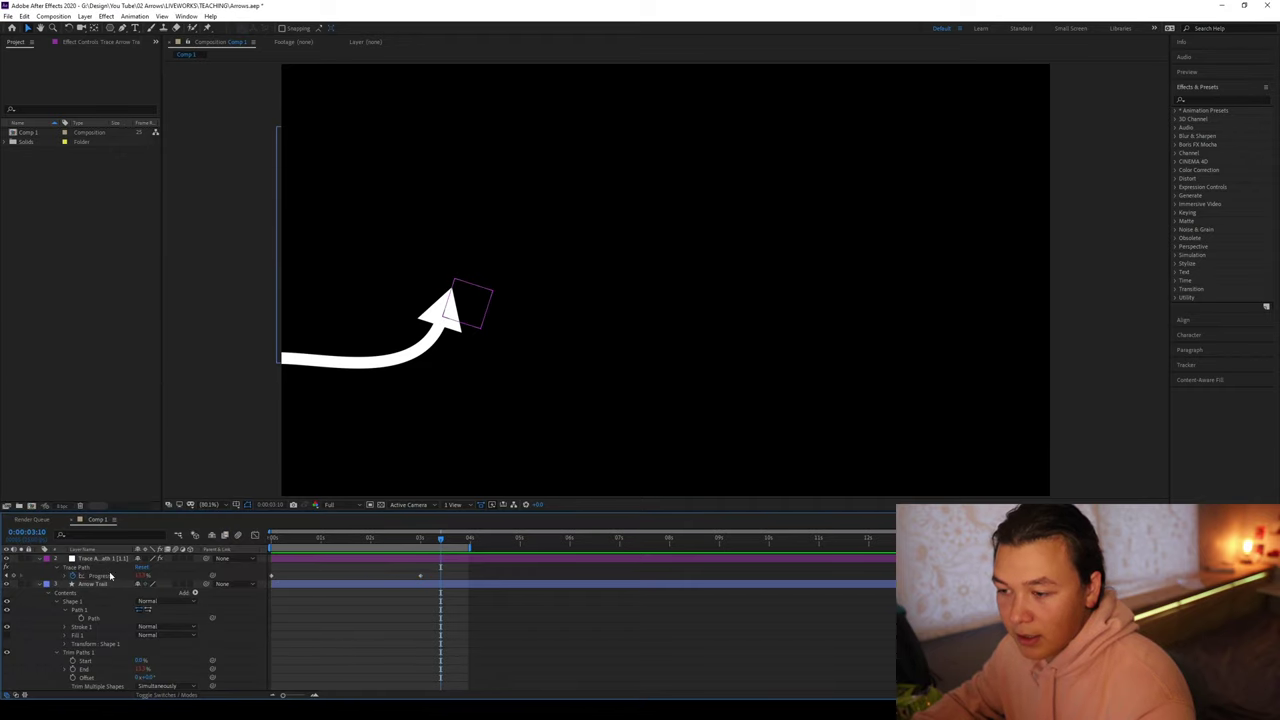
left_click(106, 578)
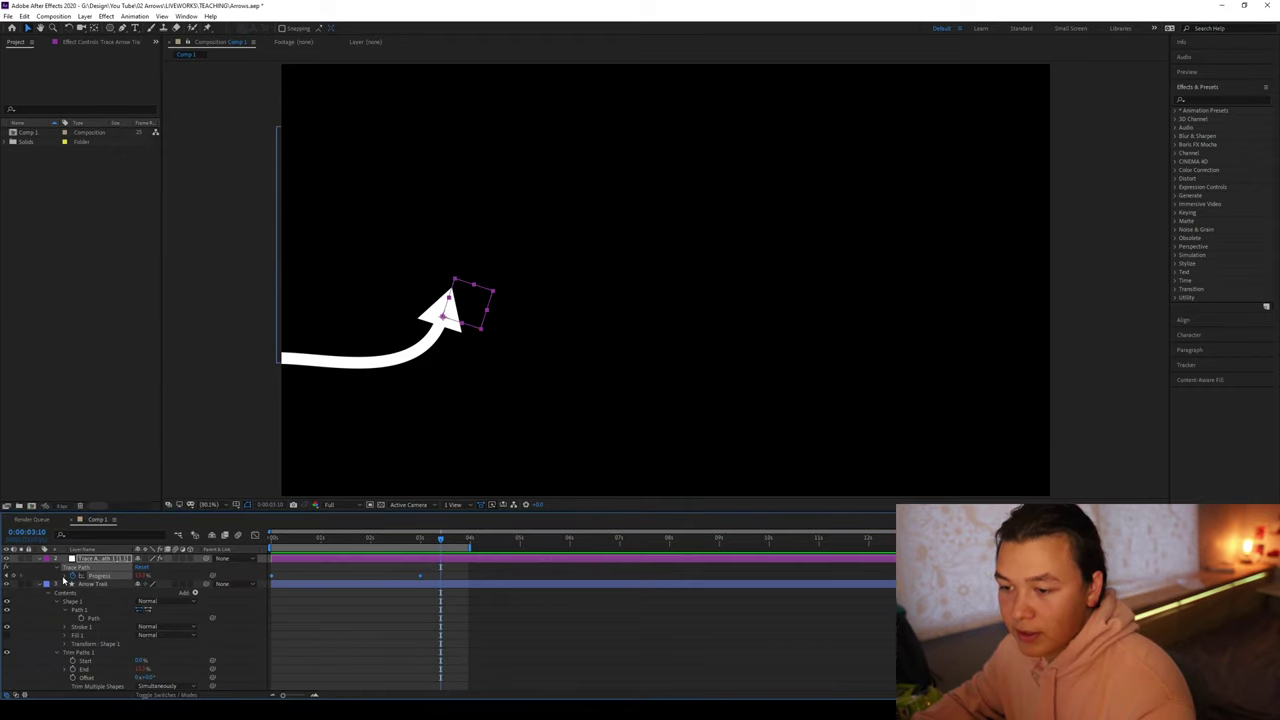
left_click(64, 578)
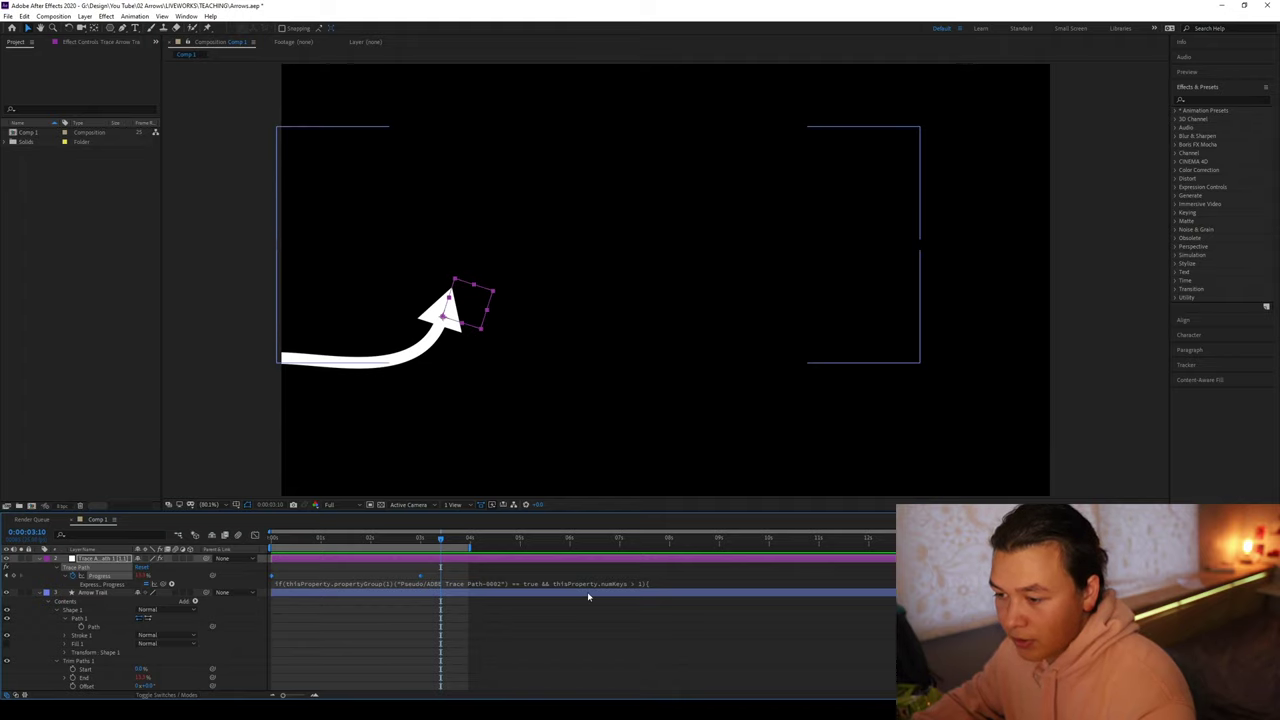
left_click(540, 586)
key("BackSpace")
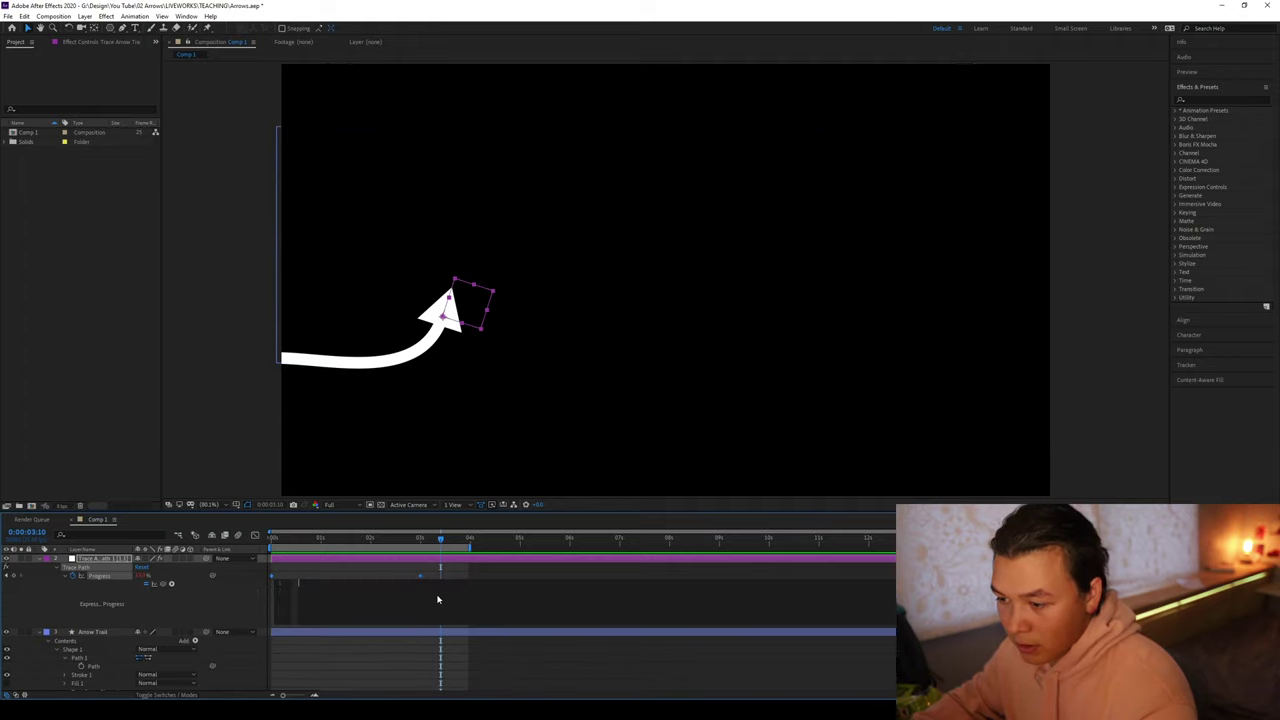
left_click(394, 571)
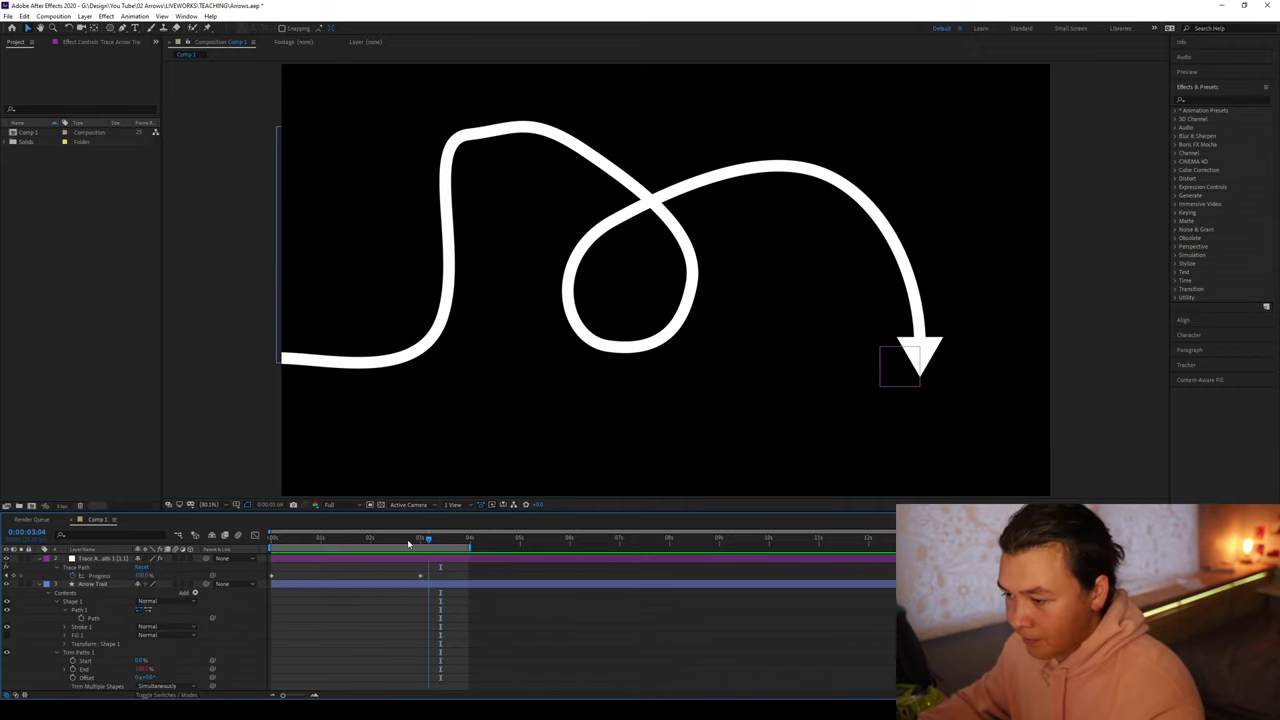
key("Home")
key("space")
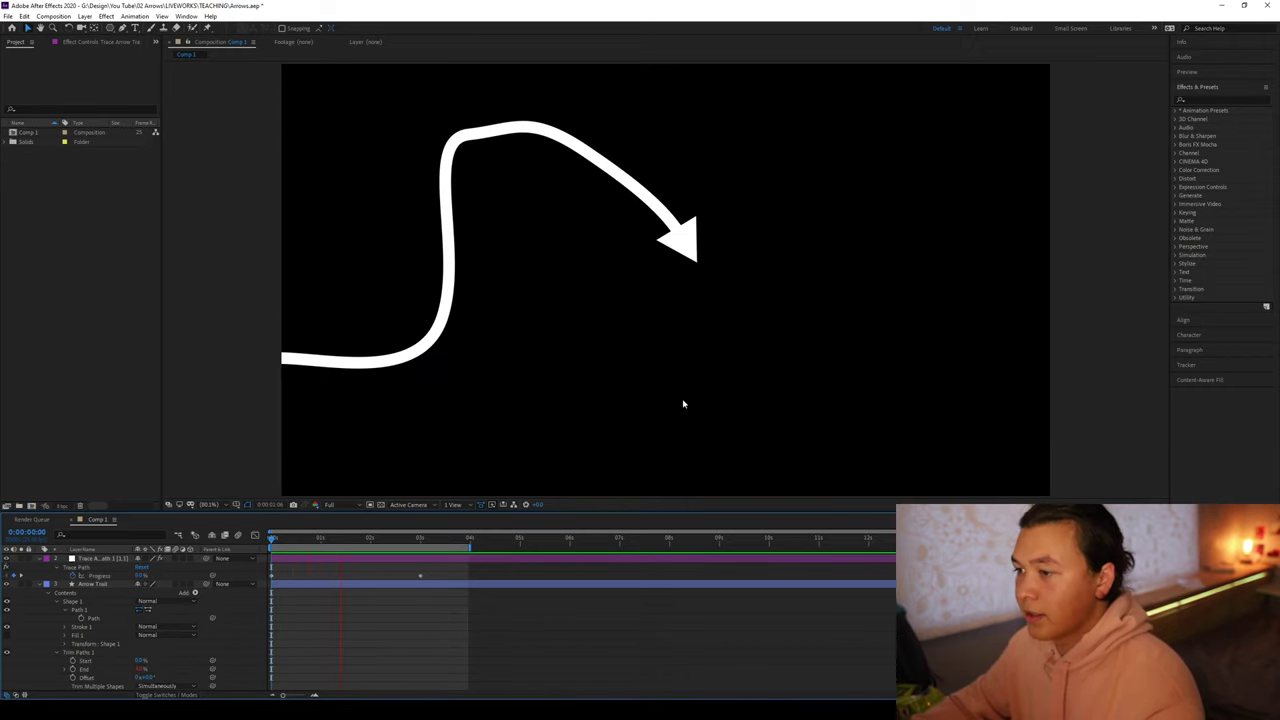